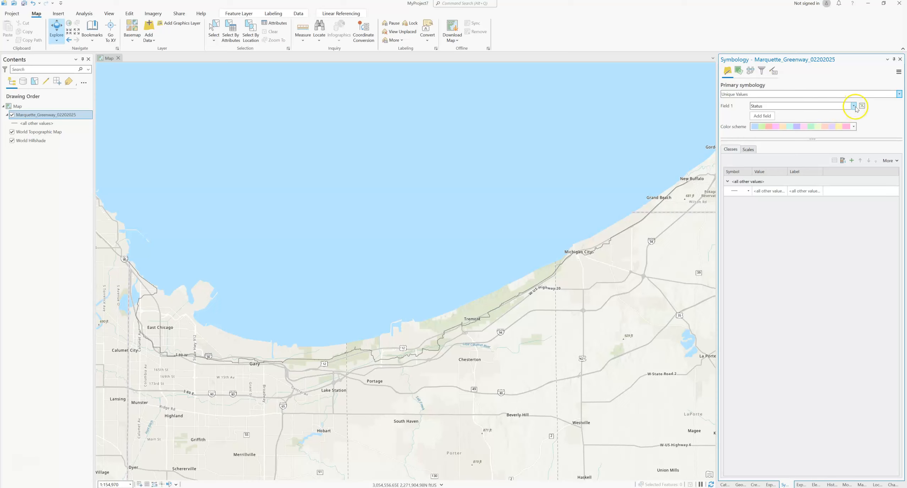
- Try NewStatus as the unique-values symbology field for the trail layer and review its classes
{"action": "left_click", "coordinate": [854, 106]}
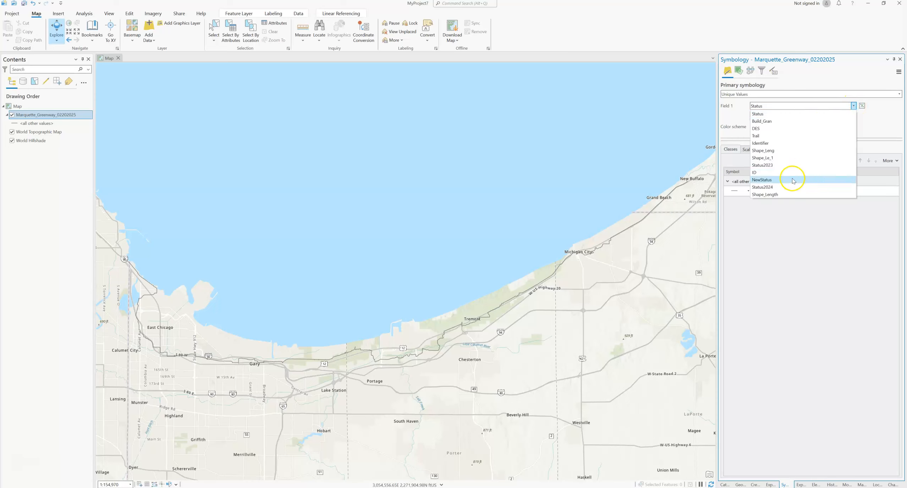
{"action": "left_click", "coordinate": [794, 183]}
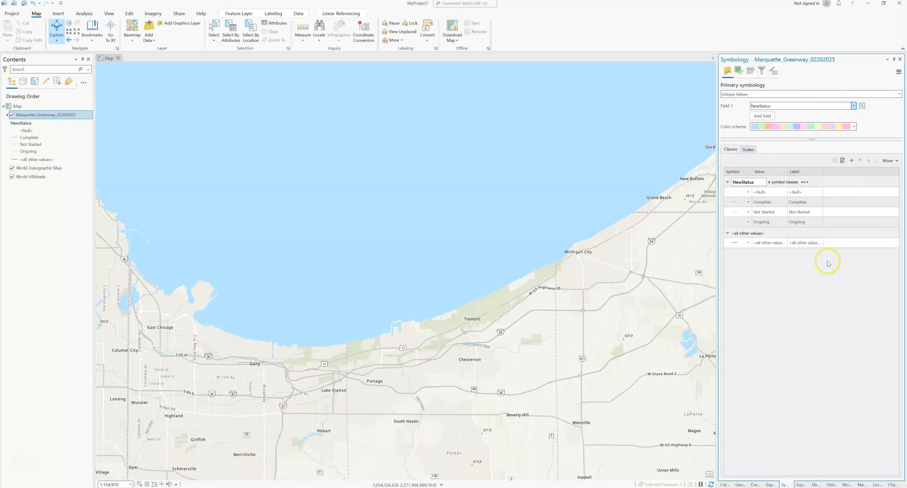
{"action": "left_click", "coordinate": [804, 212]}
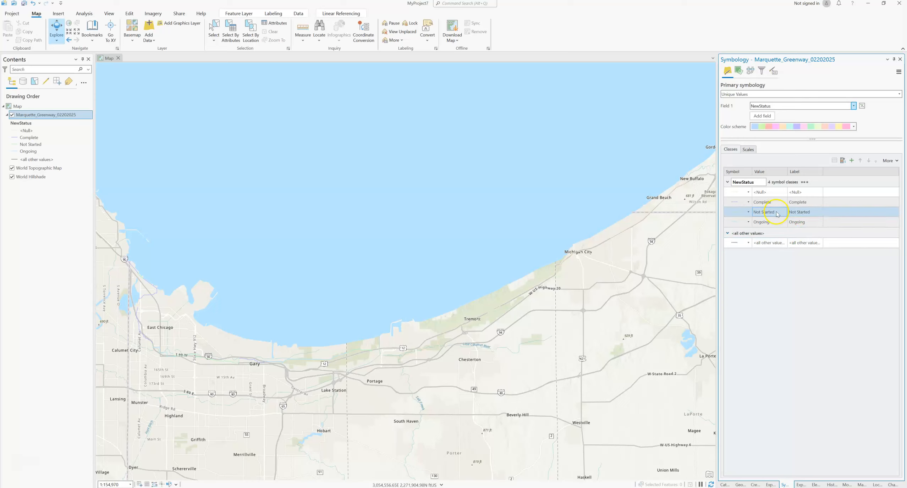
{"action": "left_click", "coordinate": [775, 225]}
- Symbolize the Marquette Greenway layer by unique values of Status2024 and inspect the trail around East Chicago and Gary
{"action": "left_click", "coordinate": [853, 106]}
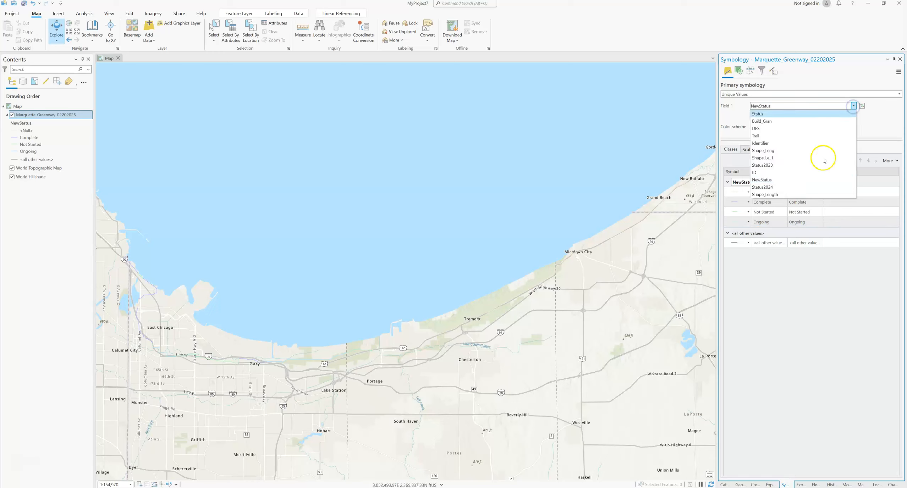
{"action": "left_click", "coordinate": [793, 191]}
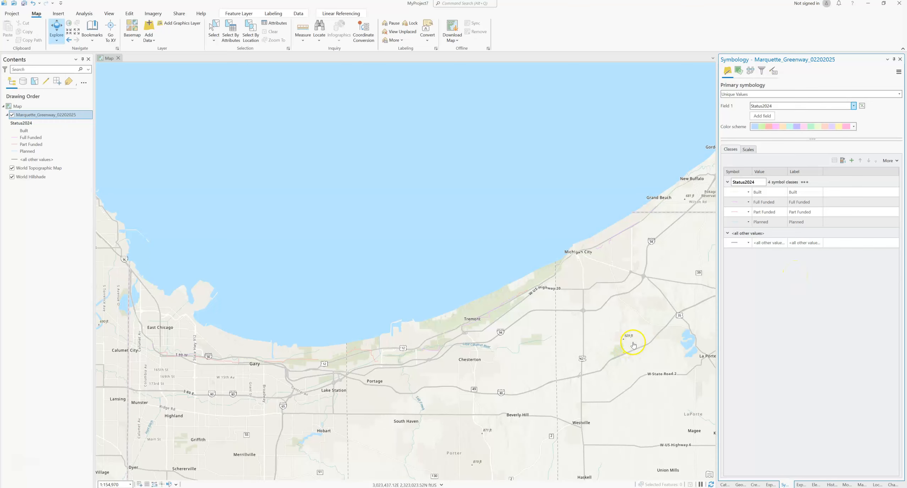
{"action": "scroll", "coordinate": [169, 340], "scroll_direction": "up", "scroll_amount": 5}
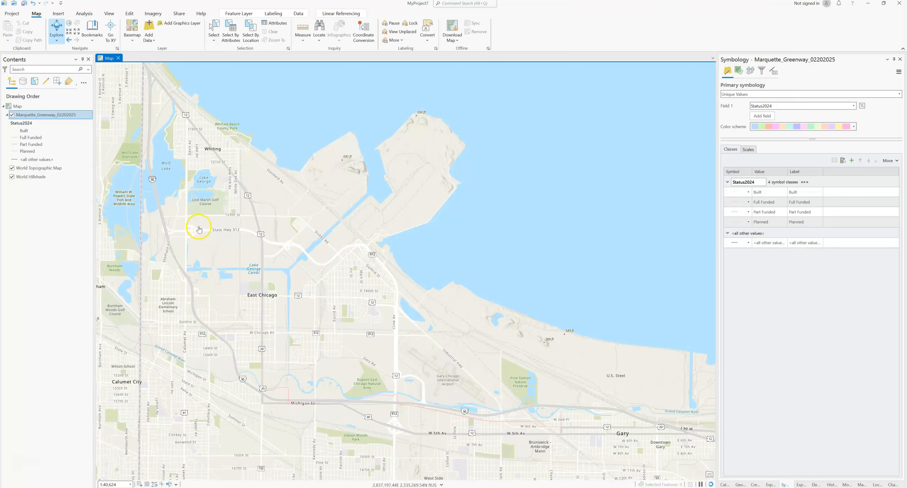
{"action": "left_click", "coordinate": [27, 131]}
{"action": "left_click", "coordinate": [403, 304]}
{"action": "left_click_drag", "start_coordinate": [402, 304], "coordinate": [346, 248]}
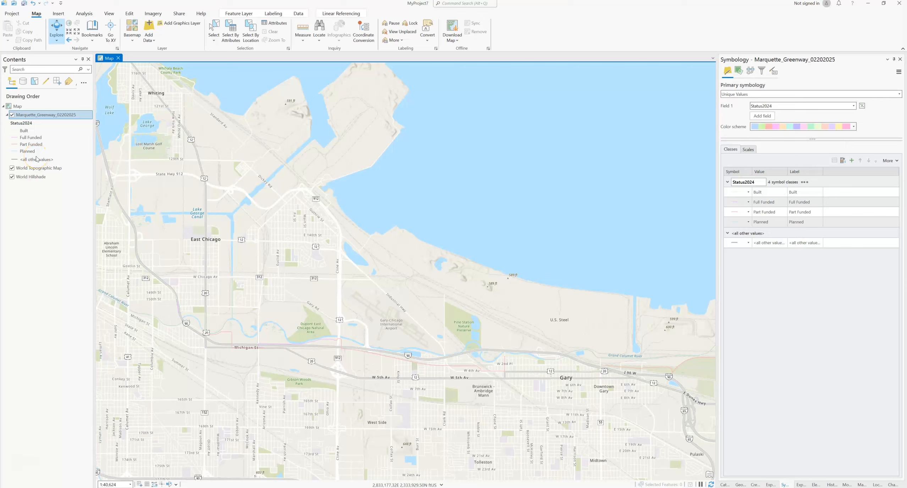
- Open the Marquette Greenway layer's attribute table and examine the status fields, especially Status2024, across the records
{"action": "right_click", "coordinate": [34, 118]}
{"action": "left_click", "coordinate": [52, 96]}
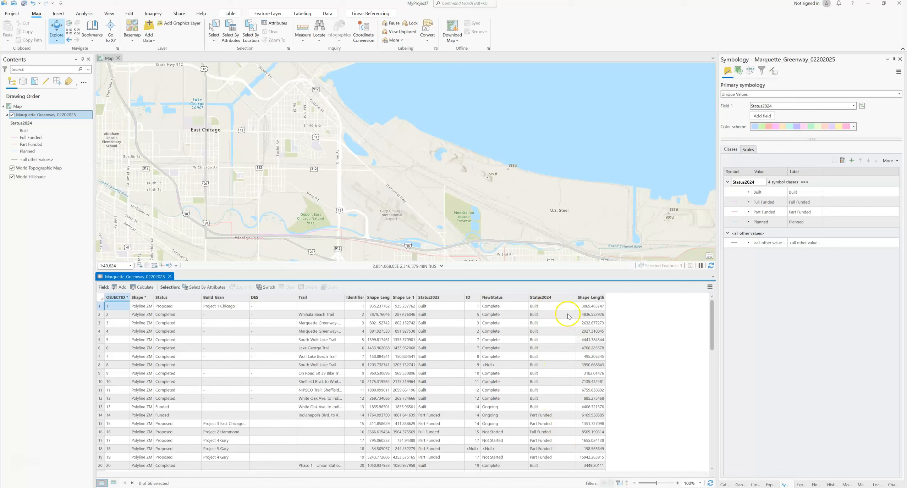
{"action": "scroll", "coordinate": [563, 309], "scroll_direction": "down", "scroll_amount": 5}
{"action": "scroll", "coordinate": [563, 349], "scroll_direction": "up", "scroll_amount": 5}
{"action": "scroll", "coordinate": [556, 457], "scroll_direction": "down", "scroll_amount": 5}
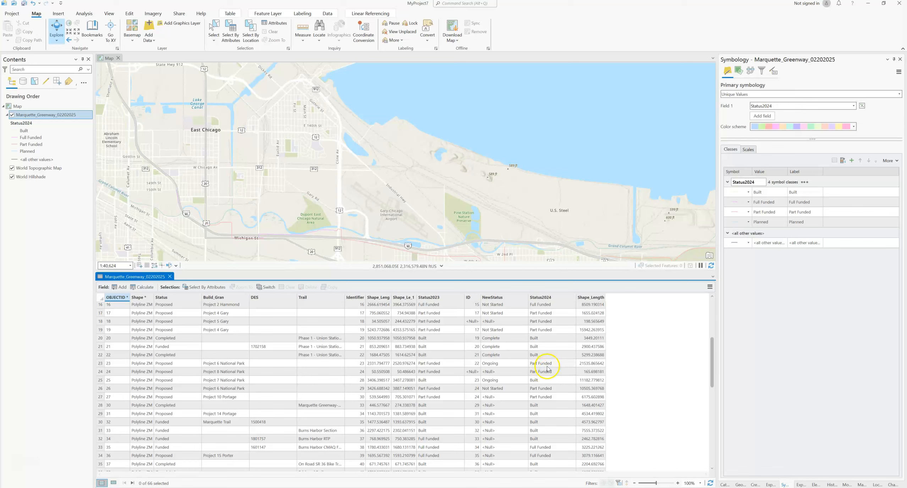
{"action": "scroll", "coordinate": [554, 430], "scroll_direction": "down", "scroll_amount": 5}
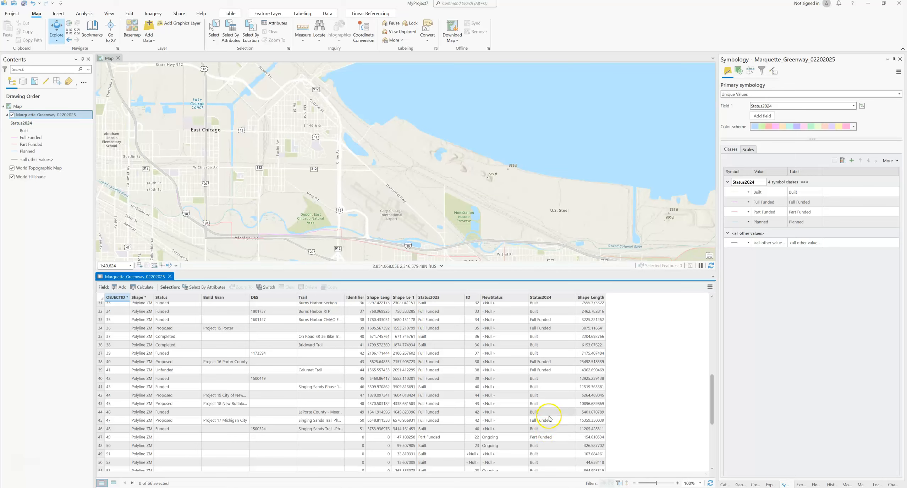
{"action": "scroll", "coordinate": [546, 415], "scroll_direction": "up", "scroll_amount": 10}
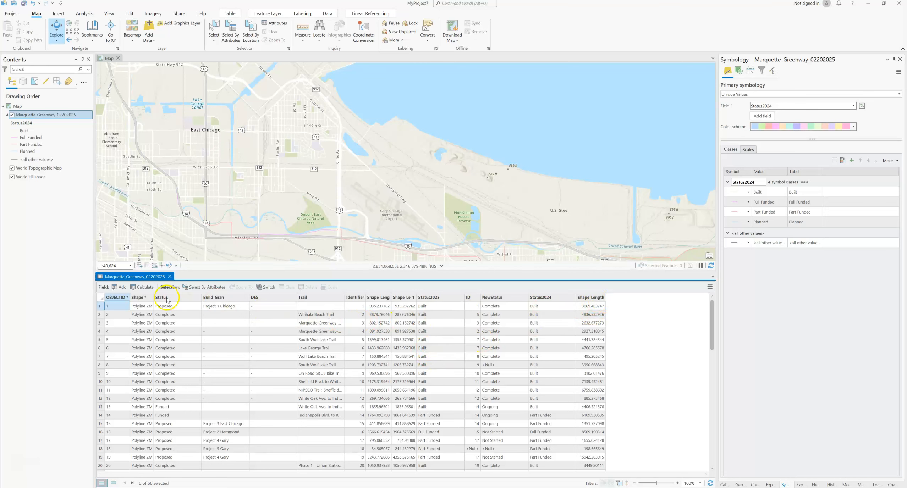
- Add a new field named GLWT_Class with the alias Class to the Marquette Greenway attribute table
{"action": "left_click", "coordinate": [121, 287]}
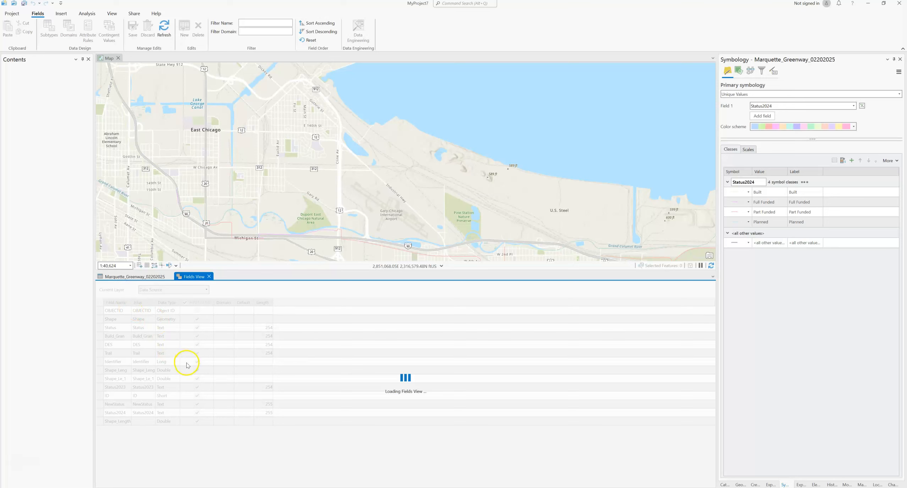
{"action": "left_click", "coordinate": [132, 440]}
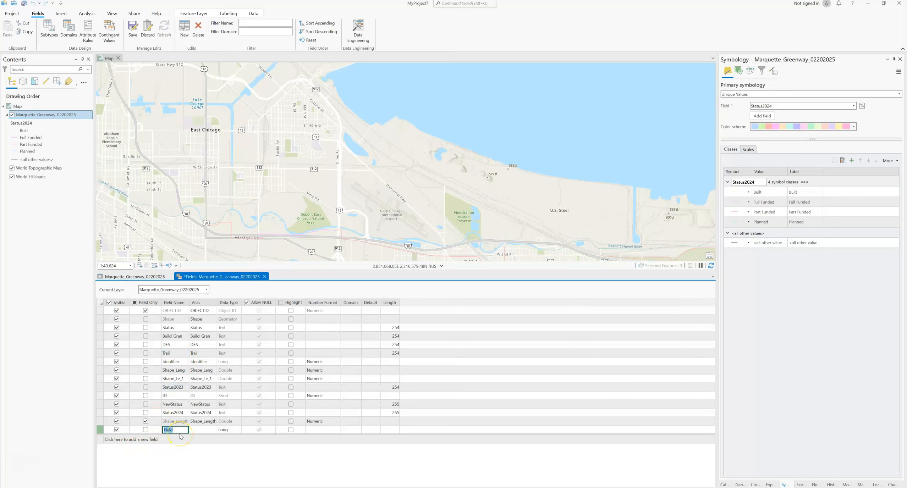
{"action": "key", "text": "BackSpace"}
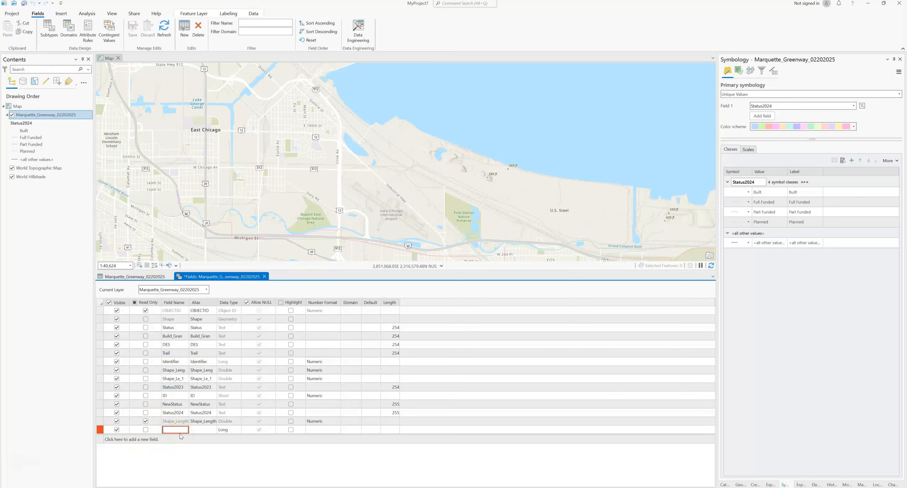
{"action": "type", "text": "GLWT_Class"}
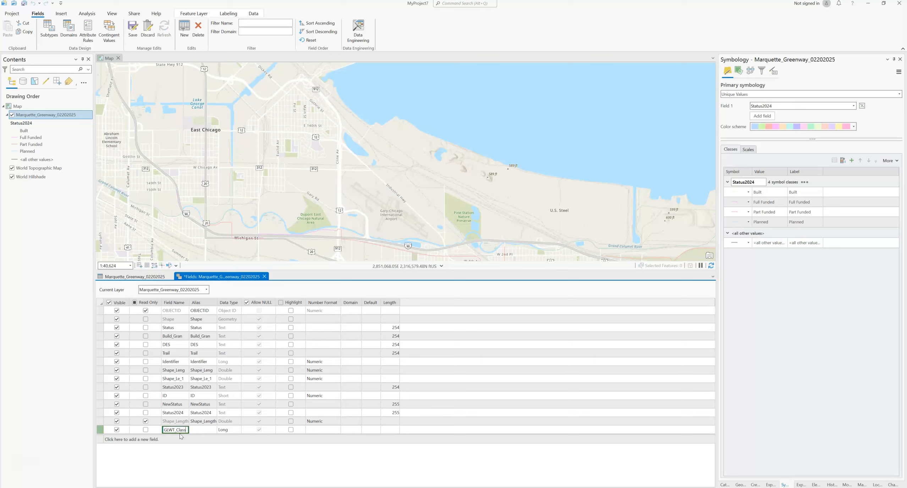
{"action": "key", "text": "Tab"}
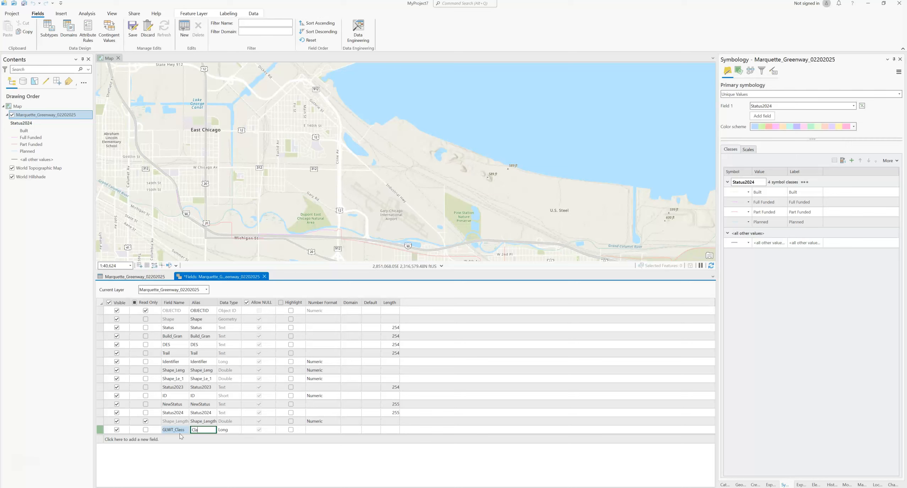
{"action": "key", "text": "Tab"}
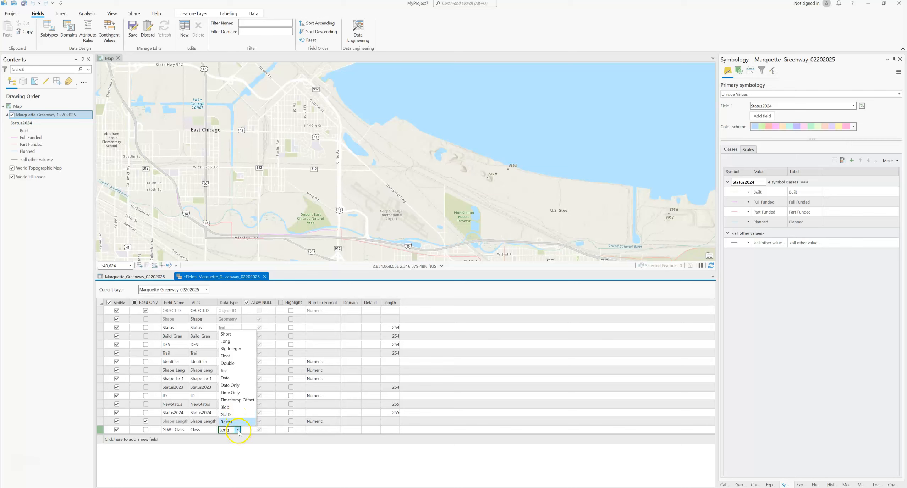
- Set the GLWT_Class field's data type to Text, then close the fields design and save the changes
{"action": "left_click", "coordinate": [227, 370]}
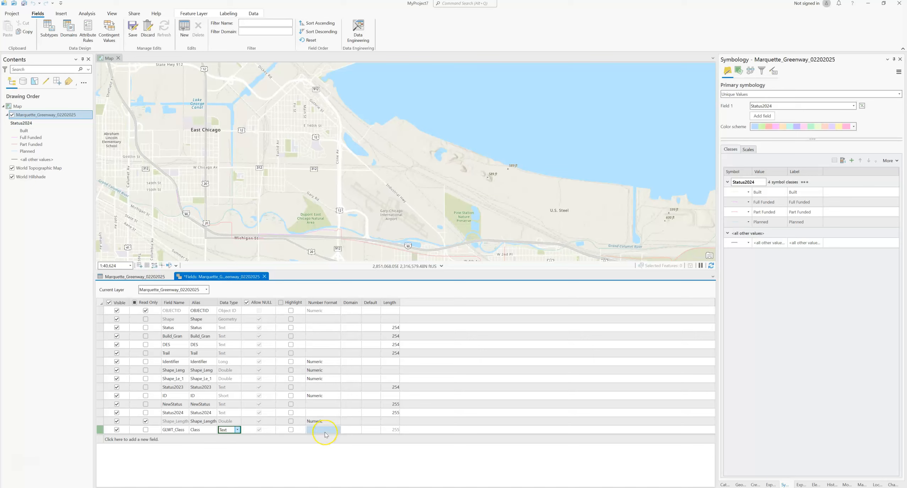
{"action": "key", "text": "Return"}
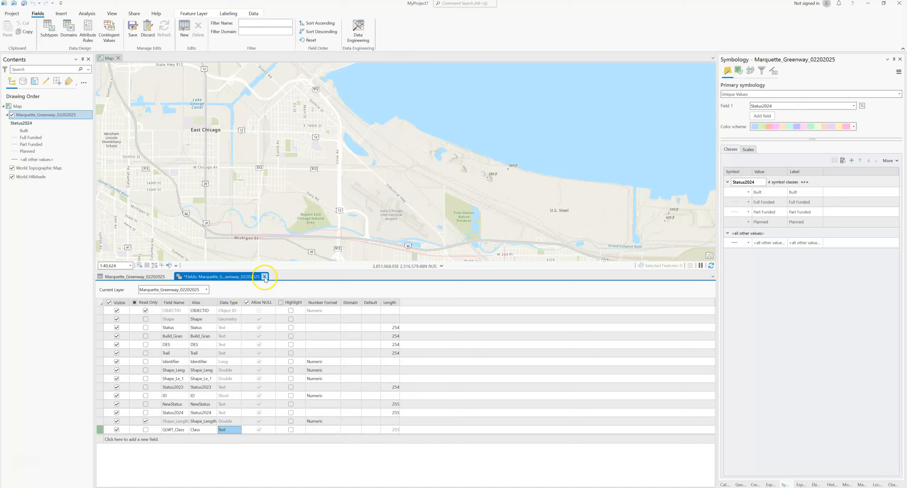
{"action": "left_click", "coordinate": [264, 277]}
{"action": "left_click", "coordinate": [447, 261]}
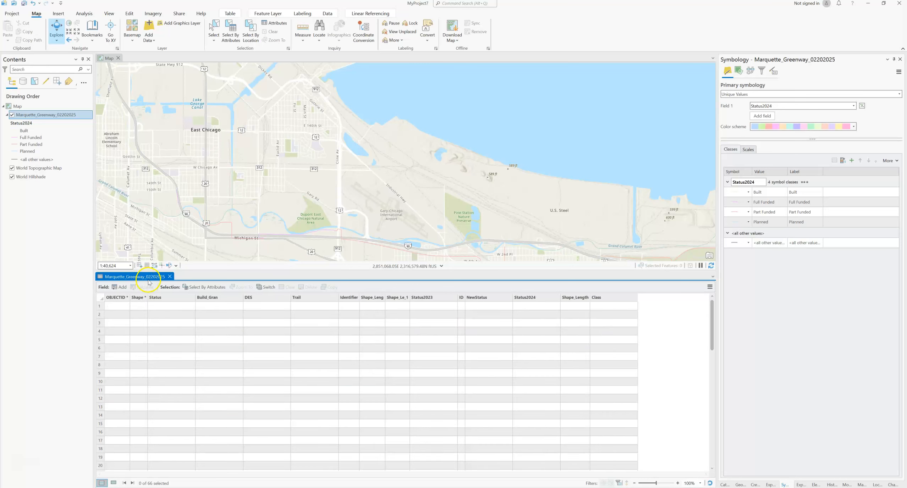
- Set the Class value to "Built, Full-Funded" for OBJECTID 1 and "Part-Funded, Planned" for OBJECTID 14
{"action": "left_click", "coordinate": [626, 307]}
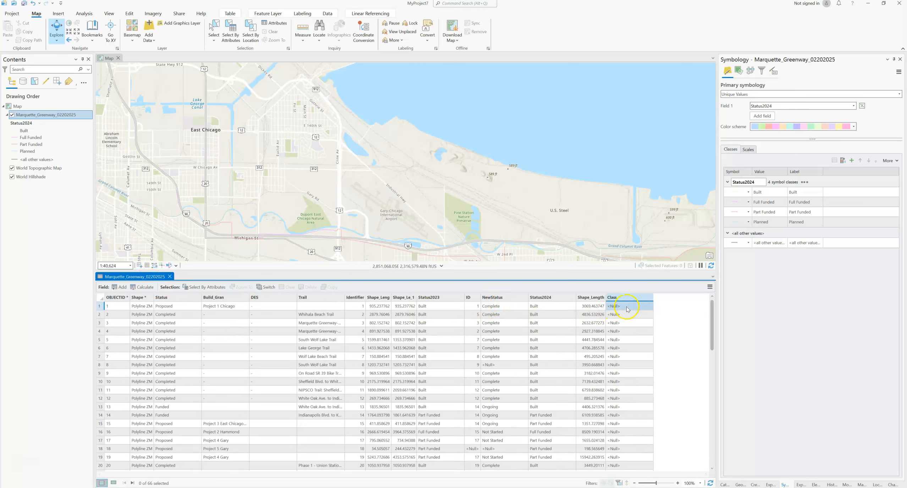
{"action": "left_click", "coordinate": [627, 307]}
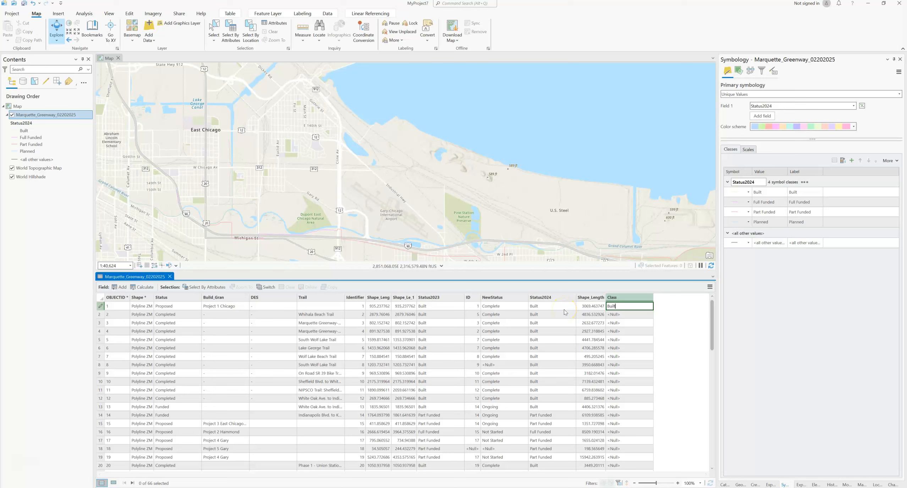
{"action": "type", "text": "Built, Full-Funded"}
{"action": "key", "text": "Return"}
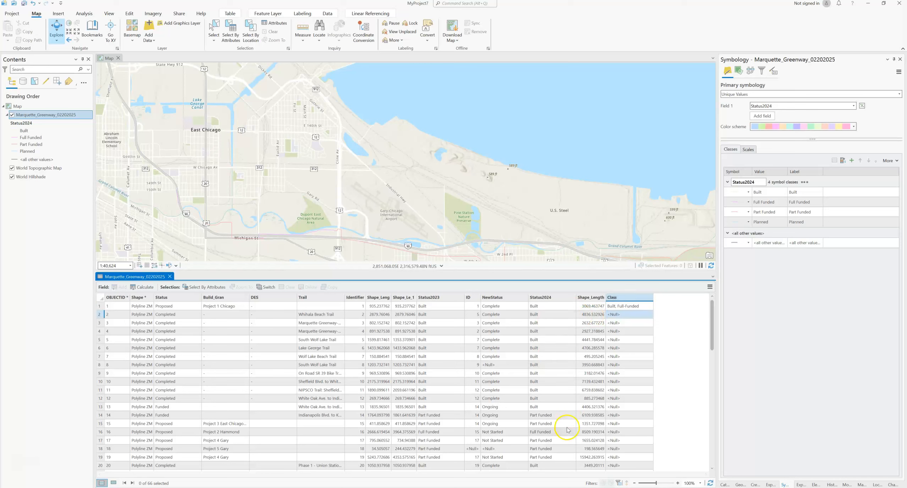
{"action": "double_click", "coordinate": [615, 416]}
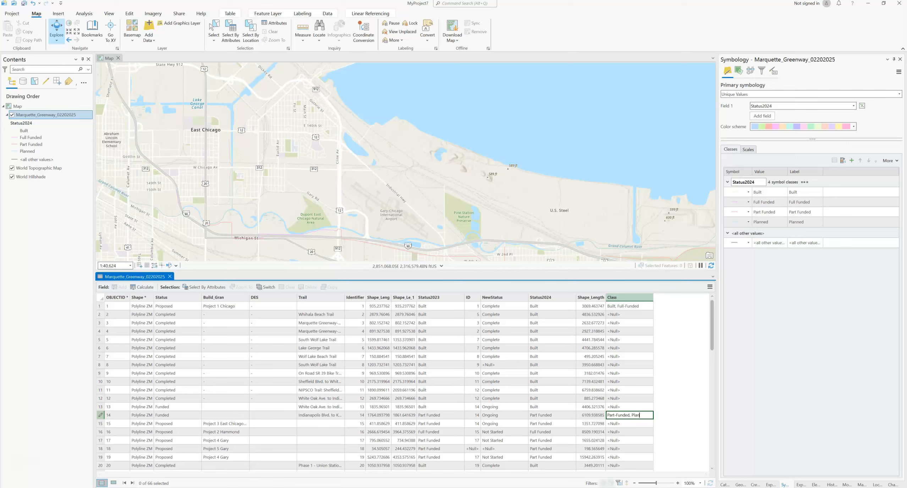
{"action": "key", "text": "Return"}
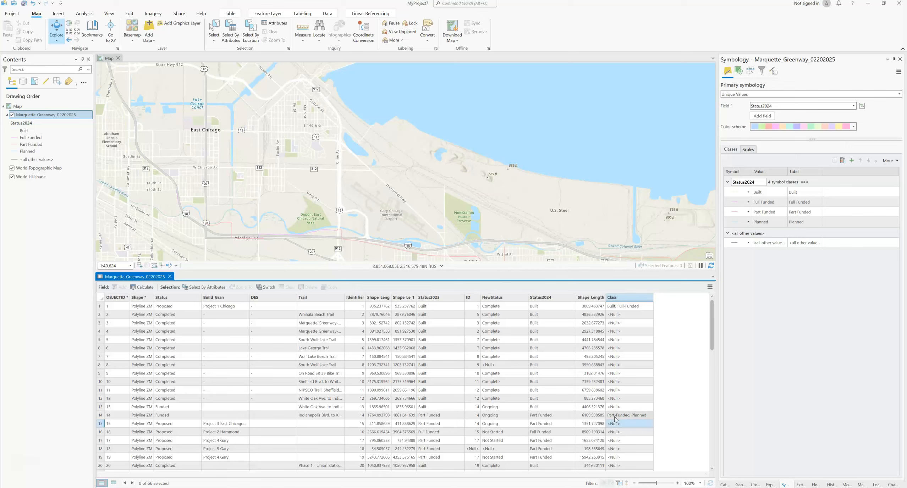
- Copy the "Built, Full-Funded" value from OBJECTID 1 into the Class field of OBJECTIDs 2 to 13
{"action": "scroll", "coordinate": [615, 419], "scroll_direction": "down", "scroll_amount": 15}
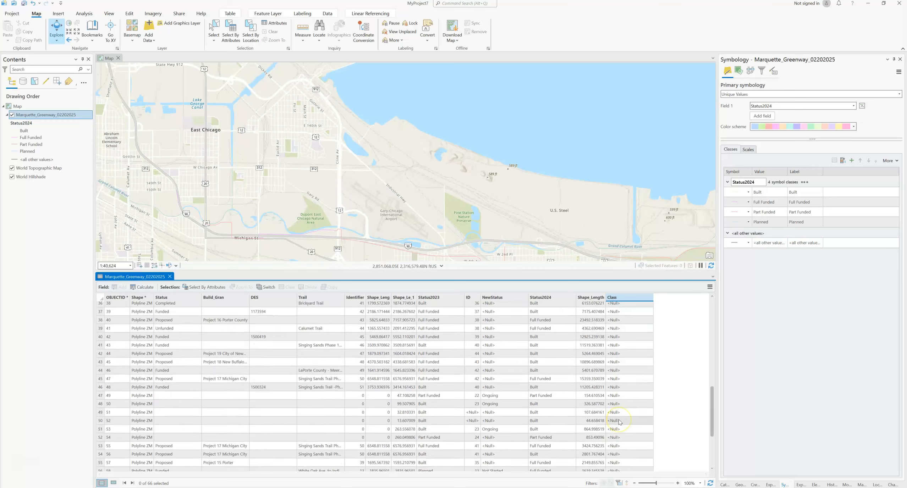
{"action": "scroll", "coordinate": [618, 435], "scroll_direction": "up", "scroll_amount": 12}
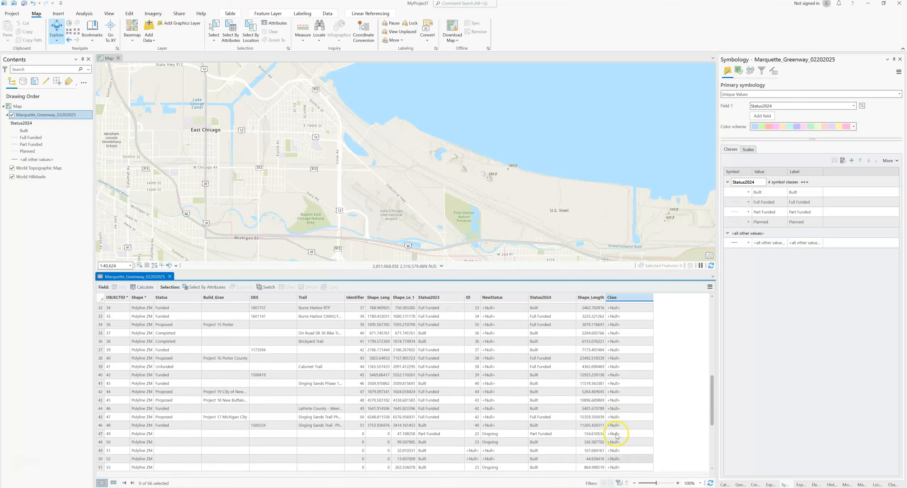
{"action": "scroll", "coordinate": [618, 436], "scroll_direction": "up", "scroll_amount": 4}
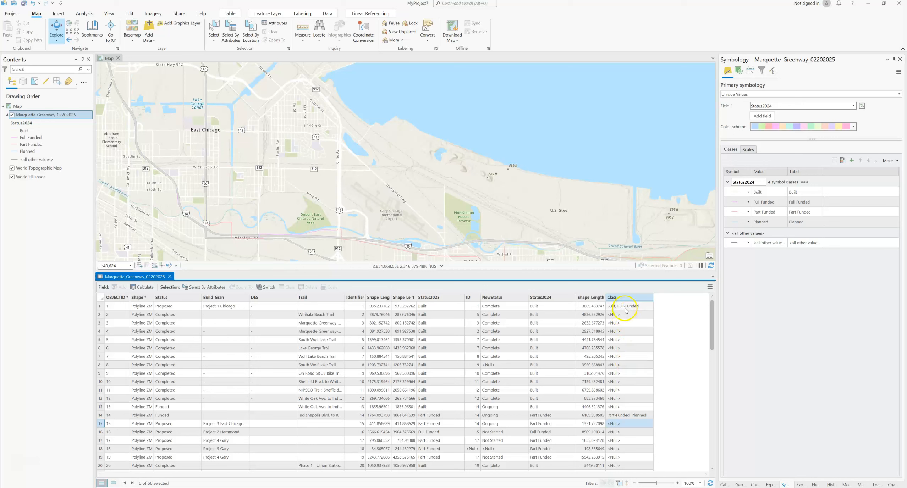
{"action": "left_click", "coordinate": [631, 307]}
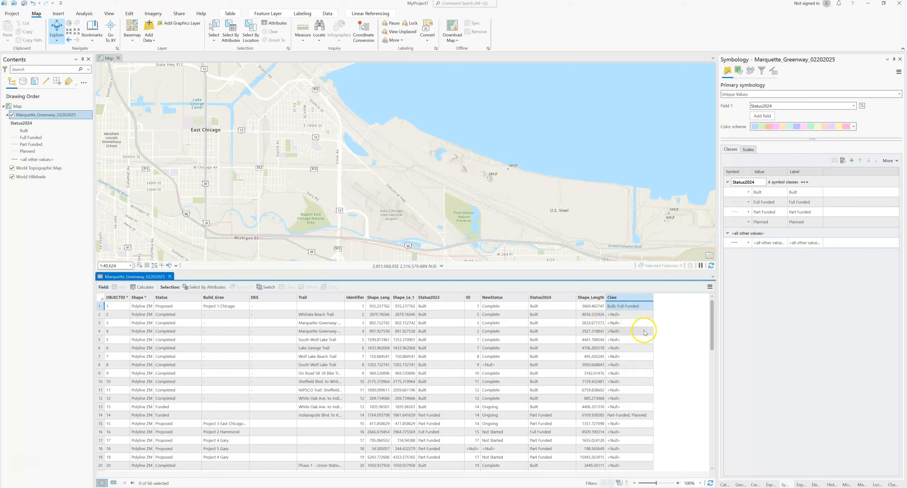
{"action": "left_click", "coordinate": [627, 314]}
{"action": "type", "text": "Built, Full-Funded"}
{"action": "left_click", "coordinate": [626, 323]}
{"action": "type", "text": "Built, Full-Funded"}
{"action": "left_click", "coordinate": [624, 331]}
{"action": "type", "text": "Built, Full-Funded"}
{"action": "left_click", "coordinate": [624, 340]}
{"action": "type", "text": "Built, Full-Funded"}
{"action": "left_click", "coordinate": [623, 348]}
{"action": "type", "text": "Built, Full-Funded"}
{"action": "left_click", "coordinate": [621, 357]}
{"action": "type", "text": "Built, Full-Funded"}
{"action": "left_click", "coordinate": [621, 365]}
{"action": "type", "text": "Built, Full-Funded"}
{"action": "left_click", "coordinate": [622, 374]}
{"action": "type", "text": "Built, Full-Funded"}
{"action": "left_click", "coordinate": [621, 381]}
{"action": "type", "text": "Built, Full-Funded"}
{"action": "left_click", "coordinate": [622, 390]}
{"action": "type", "text": "Built, Full-Funded"}
{"action": "left_click", "coordinate": [623, 398]}
{"action": "type", "text": "Built, Full-Funded"}
{"action": "left_click", "coordinate": [623, 407]}
{"action": "type", "text": "Built, Full-Funded"}
- Fill the Class field with "Built, Full-Funded" for OBJECTIDs 16, 20, 21, 22, 25 and 30
{"action": "scroll", "coordinate": [628, 371], "scroll_direction": "down", "scroll_amount": 5}
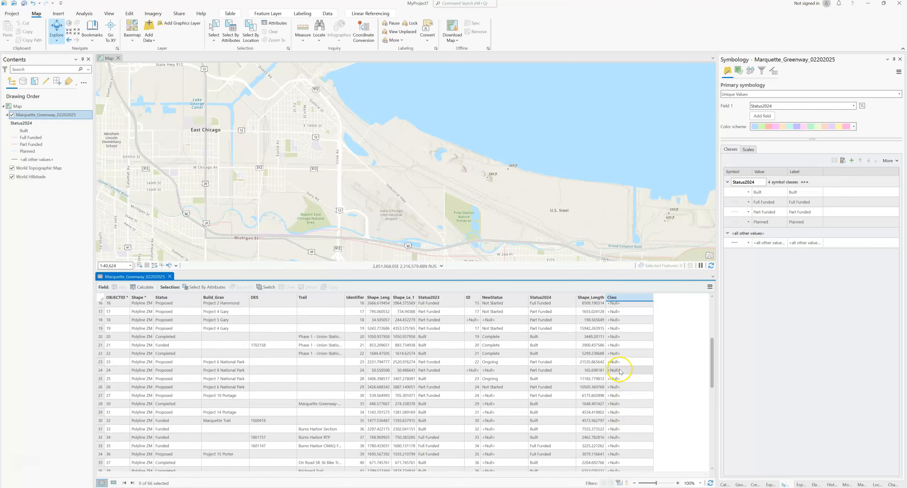
{"action": "scroll", "coordinate": [612, 342], "scroll_direction": "up", "scroll_amount": 2}
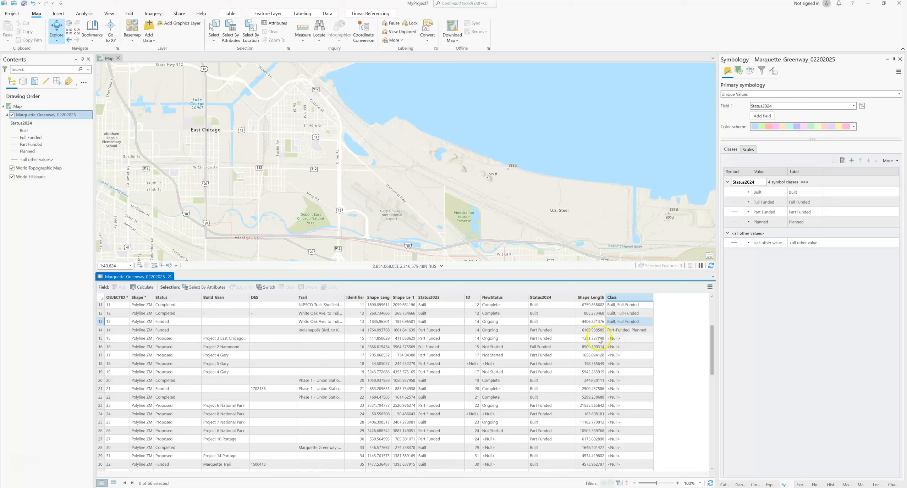
{"action": "left_click", "coordinate": [616, 349]}
{"action": "type", "text": "Built, Full-Funded"}
{"action": "left_click", "coordinate": [620, 380]}
{"action": "type", "text": "Built, Full-Funded"}
{"action": "left_click", "coordinate": [623, 388]}
{"action": "type", "text": "Built, Full-Funded"}
{"action": "left_click", "coordinate": [623, 396]}
{"action": "type", "text": "Built, Full-Funded"}
{"action": "left_click", "coordinate": [619, 423]}
{"action": "type", "text": "Built, Full-Funded"}
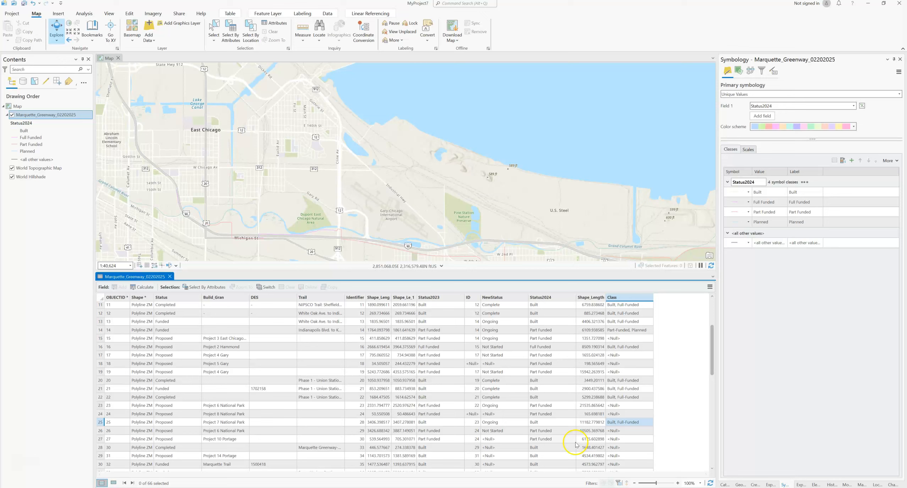
{"action": "left_click", "coordinate": [625, 448]}
{"action": "type", "text": "Built, Full-Funded"}
- Fill the Class field with "Built, Full-Funded" for OBJECTIDs 31 to 35
{"action": "scroll", "coordinate": [625, 439], "scroll_direction": "down", "scroll_amount": 5}
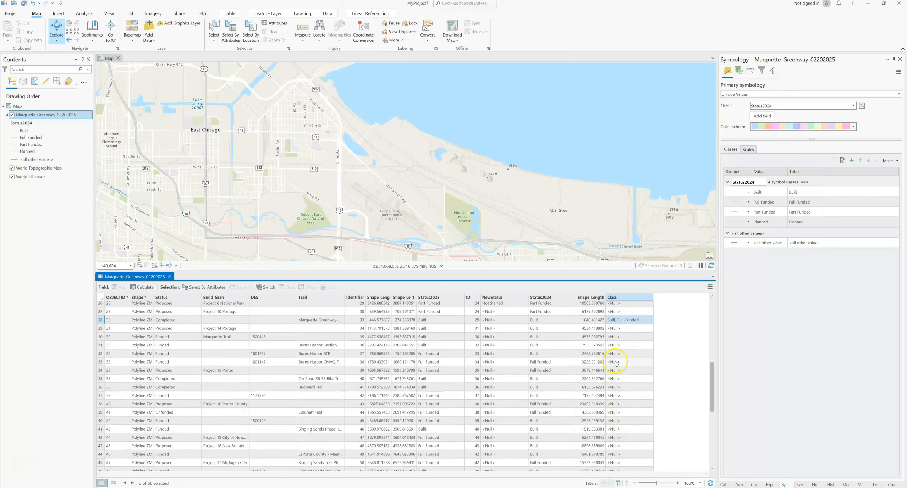
{"action": "left_click", "coordinate": [617, 328]}
{"action": "type", "text": "Built, Full-Funded"}
{"action": "left_click", "coordinate": [617, 337]}
{"action": "type", "text": "Built, Full-Funded"}
{"action": "left_click", "coordinate": [618, 345]}
{"action": "type", "text": "Built, Full-Funded"}
{"action": "left_click", "coordinate": [619, 353]}
{"action": "type", "text": "Built, Full-Funded"}
{"action": "left_click", "coordinate": [620, 362]}
{"action": "type", "text": "Built, Full-Funded"}
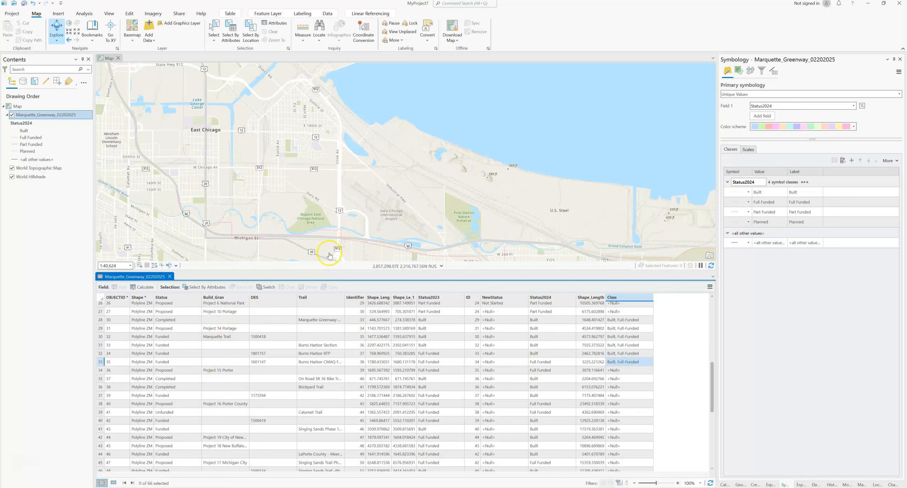
- Fill the Class field with "Built, Full-Funded" for OBJECTIDs 36 to 43
{"action": "left_click", "coordinate": [615, 371]}
{"action": "type", "text": "Built, Full-Funded"}
{"action": "left_click", "coordinate": [619, 379]}
{"action": "type", "text": "Built, Full-Funded"}
{"action": "left_click", "coordinate": [619, 387]}
{"action": "type", "text": "Built, Full-Funded"}
{"action": "left_click", "coordinate": [618, 395]}
{"action": "type", "text": "Built, Full-Funded"}
{"action": "left_click", "coordinate": [619, 404]}
{"action": "type", "text": "Built, Full-Funded"}
{"action": "left_click", "coordinate": [619, 412]}
{"action": "type", "text": "Built, Full-Funded"}
{"action": "left_click", "coordinate": [619, 420]}
{"action": "type", "text": "Built, Full-Funded"}
{"action": "left_click", "coordinate": [621, 428]}
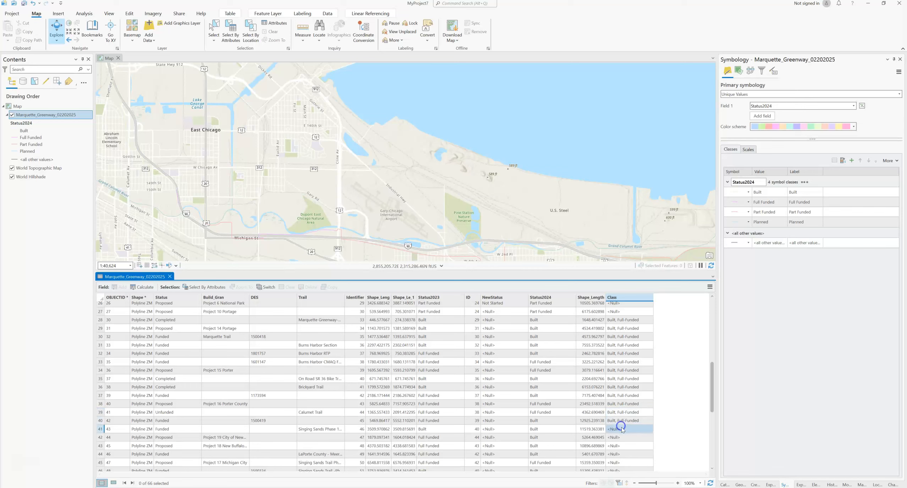
{"action": "type", "text": "Built, Full-Funded"}
- Fill the Class field with "Built, Full-Funded" for OBJECTIDs 44, 45 and 46
{"action": "scroll", "coordinate": [621, 426], "scroll_direction": "down", "scroll_amount": 3}
{"action": "left_click", "coordinate": [619, 352]}
{"action": "type", "text": "Built, Full-Funded"}
{"action": "left_click", "coordinate": [619, 361]}
{"action": "type", "text": "Built, Full-Funded"}
{"action": "left_click", "coordinate": [623, 369]}
{"action": "left_click", "coordinate": [624, 378]}
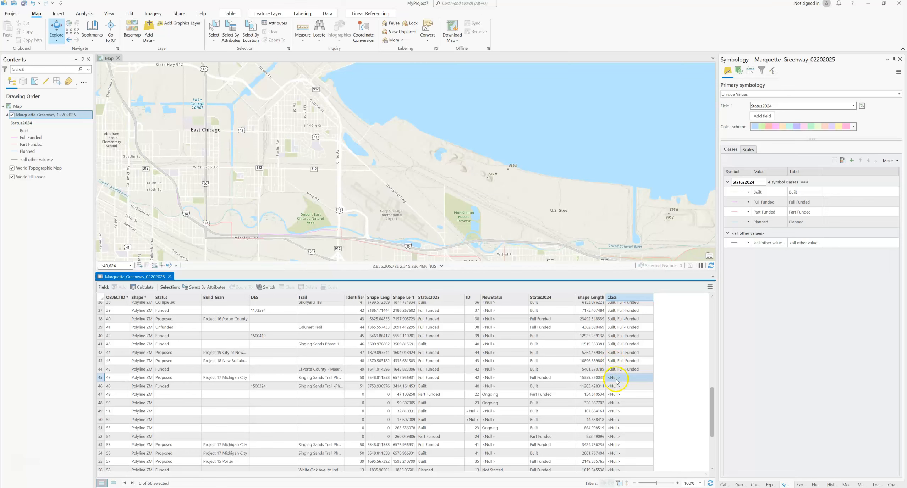
- Sort the attribute table by Status2024 in descending order
{"action": "right_click", "coordinate": [561, 302]}
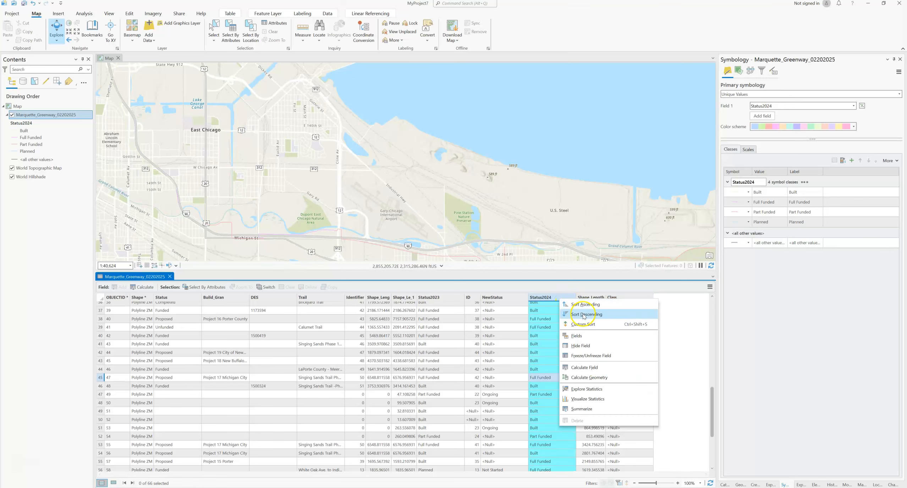
{"action": "left_click", "coordinate": [568, 314]}
{"action": "left_click", "coordinate": [567, 343]}
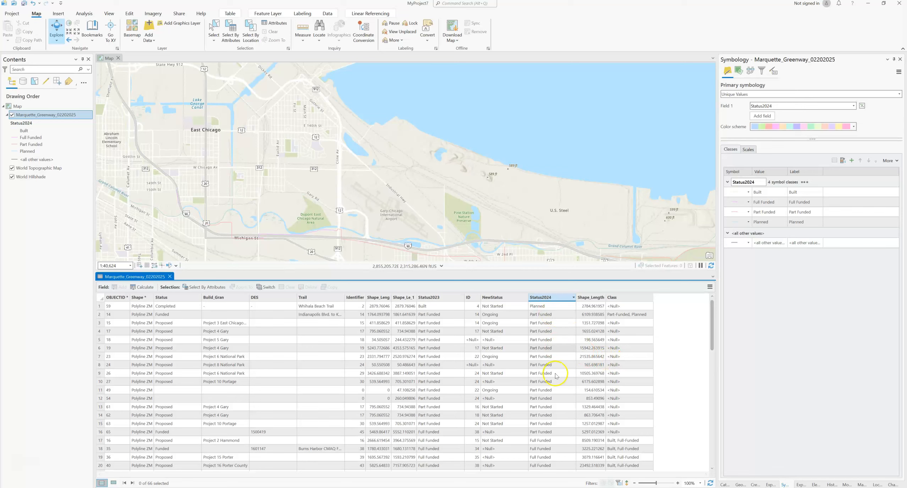
- Copy the "Built, Full-Funded" value from OBJECTID 41 into the Class field of OBJECTIDs 47, 55, 57, 58, 64 and 67
{"action": "scroll", "coordinate": [559, 390], "scroll_direction": "down", "scroll_amount": 5}
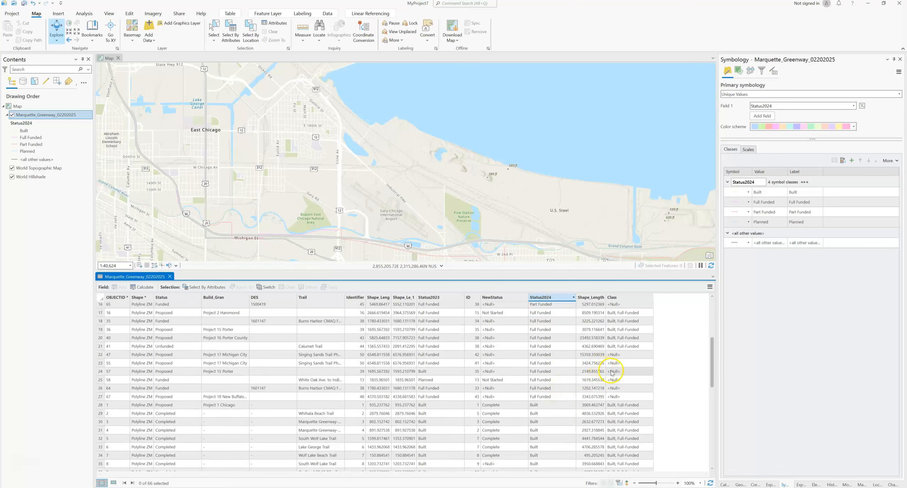
{"action": "left_click", "coordinate": [619, 346]}
{"action": "key", "text": "ctrl+c"}
{"action": "left_click", "coordinate": [619, 355]}
{"action": "key", "text": "ctrl+v"}
{"action": "left_click", "coordinate": [620, 363]}
{"action": "key", "text": "ctrl+v"}
{"action": "left_click", "coordinate": [620, 372]}
{"action": "key", "text": "ctrl+v"}
{"action": "left_click", "coordinate": [620, 380]}
{"action": "key", "text": "ctrl+v"}
{"action": "left_click", "coordinate": [620, 388]}
{"action": "key", "text": "ctrl+v"}
{"action": "left_click", "coordinate": [621, 396]}
{"action": "key", "text": "ctrl+v"}
- Paste "Built, Full-Funded" into the Class field of OBJECTIDs 48, 50, 51, 52, 53, 56, 60, 66 and 68
{"action": "scroll", "coordinate": [623, 399], "scroll_direction": "down", "scroll_amount": 10}
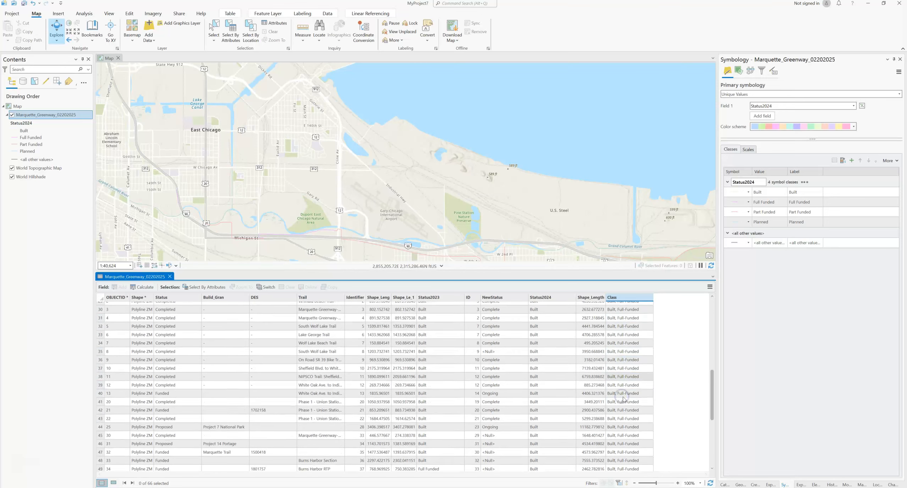
{"action": "left_click", "coordinate": [622, 392]}
{"action": "key", "text": "ctrl+v"}
{"action": "left_click", "coordinate": [623, 402]}
{"action": "key", "text": "ctrl+v"}
{"action": "left_click", "coordinate": [623, 409]}
{"action": "key", "text": "ctrl+v"}
{"action": "left_click", "coordinate": [623, 418]}
{"action": "key", "text": "ctrl+v"}
{"action": "left_click", "coordinate": [623, 426]}
{"action": "key", "text": "ctrl+v"}
{"action": "left_click", "coordinate": [621, 433]}
{"action": "key", "text": "ctrl+v"}
{"action": "left_click", "coordinate": [622, 442]}
{"action": "key", "text": "ctrl+v"}
{"action": "left_click", "coordinate": [621, 451]}
{"action": "key", "text": "ctrl+v"}
{"action": "left_click", "coordinate": [622, 459]}
{"action": "key", "text": "ctrl+v"}
- Copy the "Part-Funded, Planned" value from OBJECTID 14 into the Class field of every other row whose Status2024 is Planned or Part Funded
{"action": "scroll", "coordinate": [603, 425], "scroll_direction": "up", "scroll_amount": 12}
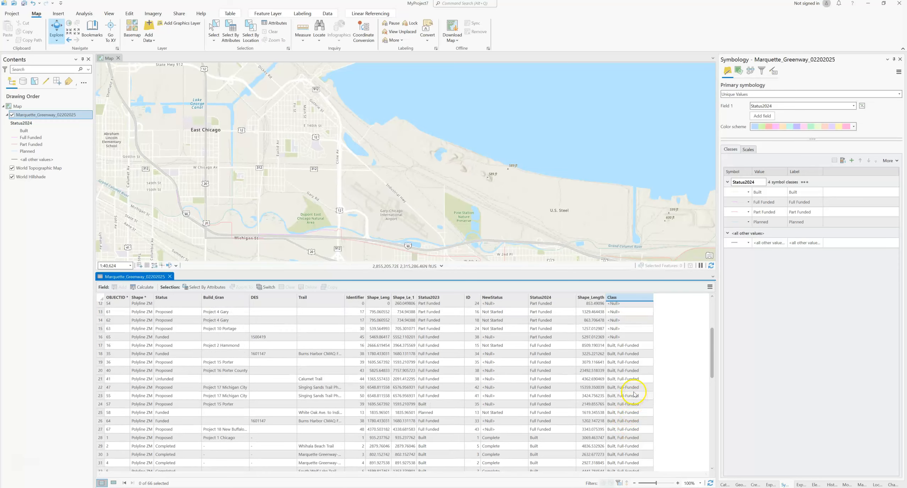
{"action": "scroll", "coordinate": [634, 395], "scroll_direction": "up", "scroll_amount": 2}
{"action": "scroll", "coordinate": [634, 396], "scroll_direction": "up", "scroll_amount": 2}
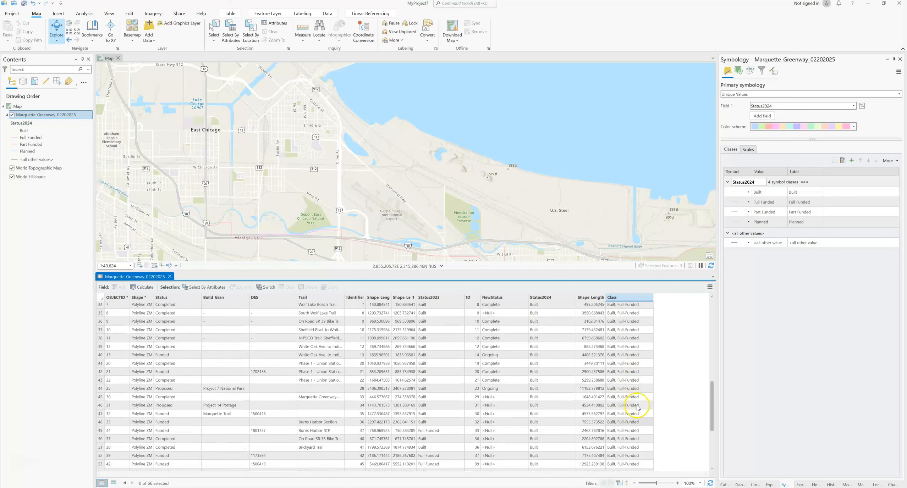
{"action": "scroll", "coordinate": [635, 400], "scroll_direction": "up", "scroll_amount": 1}
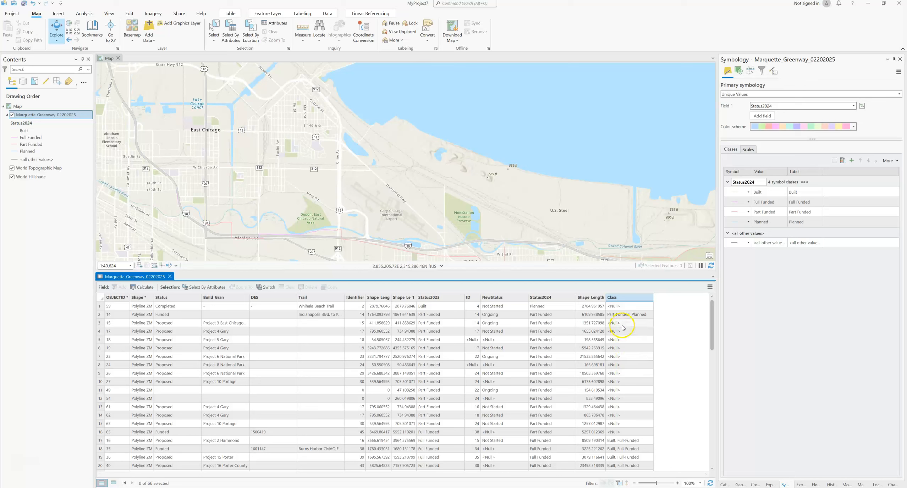
{"action": "left_click", "coordinate": [622, 316]}
{"action": "key", "text": "ctrl+c"}
{"action": "left_click", "coordinate": [622, 307]}
{"action": "key", "text": "ctrl+v"}
{"action": "left_click", "coordinate": [626, 324]}
{"action": "key", "text": "ctrl+v"}
{"action": "left_click", "coordinate": [626, 331]}
{"action": "key", "text": "ctrl+v"}
{"action": "left_click", "coordinate": [627, 340]}
{"action": "left_click", "coordinate": [625, 348]}
{"action": "key", "text": "ctrl+v"}
{"action": "left_click", "coordinate": [625, 357]}
{"action": "key", "text": "ctrl+v"}
{"action": "left_click", "coordinate": [627, 365]}
{"action": "key", "text": "ctrl+v"}
{"action": "left_click", "coordinate": [626, 373]}
{"action": "key", "text": "ctrl+v"}
{"action": "left_click", "coordinate": [626, 381]}
{"action": "key", "text": "ctrl+v"}
{"action": "left_click", "coordinate": [625, 390]}
{"action": "key", "text": "ctrl+v"}
{"action": "left_click", "coordinate": [625, 398]}
{"action": "key", "text": "ctrl+v"}
{"action": "left_click", "coordinate": [623, 407]}
{"action": "key", "text": "ctrl+v"}
{"action": "left_click", "coordinate": [622, 415]}
{"action": "key", "text": "ctrl+v"}
{"action": "left_click", "coordinate": [622, 424]}
{"action": "key", "text": "ctrl+v"}
{"action": "left_click", "coordinate": [621, 432]}
{"action": "key", "text": "ctrl+v"}
{"action": "scroll", "coordinate": [630, 385], "scroll_direction": "down", "scroll_amount": 3}
{"action": "scroll", "coordinate": [630, 384], "scroll_direction": "down", "scroll_amount": 4}
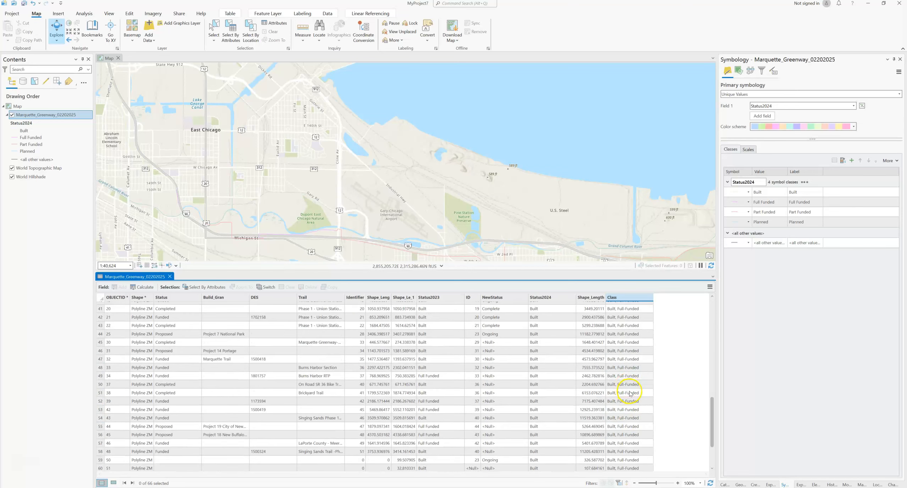
{"action": "scroll", "coordinate": [631, 373], "scroll_direction": "up", "scroll_amount": 10}
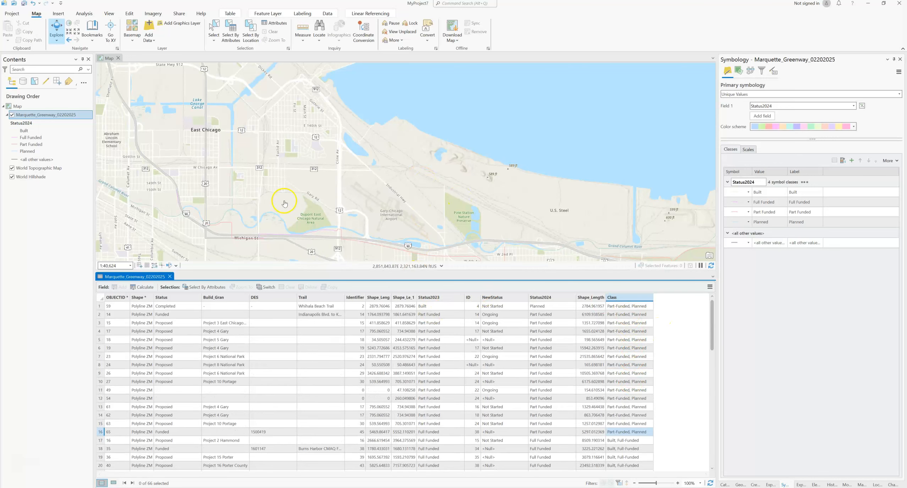
- Save all attribute edits made to the Marquette Greenway layer
{"action": "left_click", "coordinate": [130, 14]}
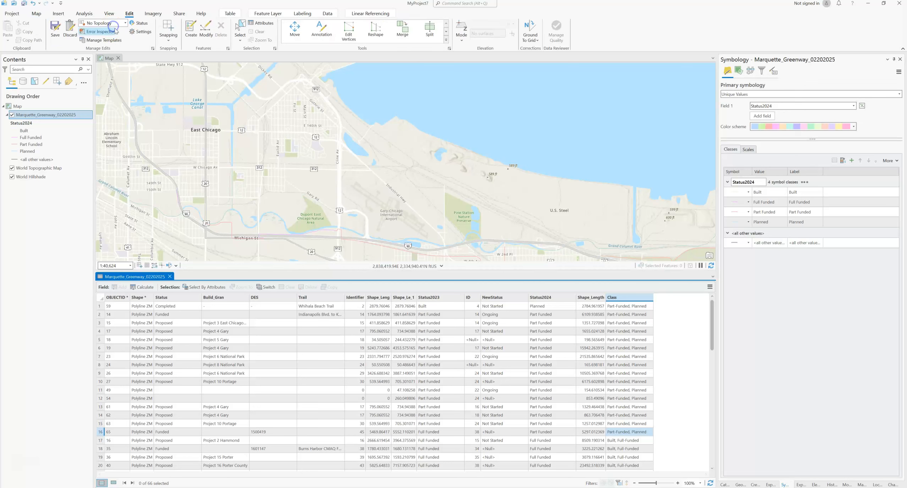
{"action": "left_click", "coordinate": [54, 30]}
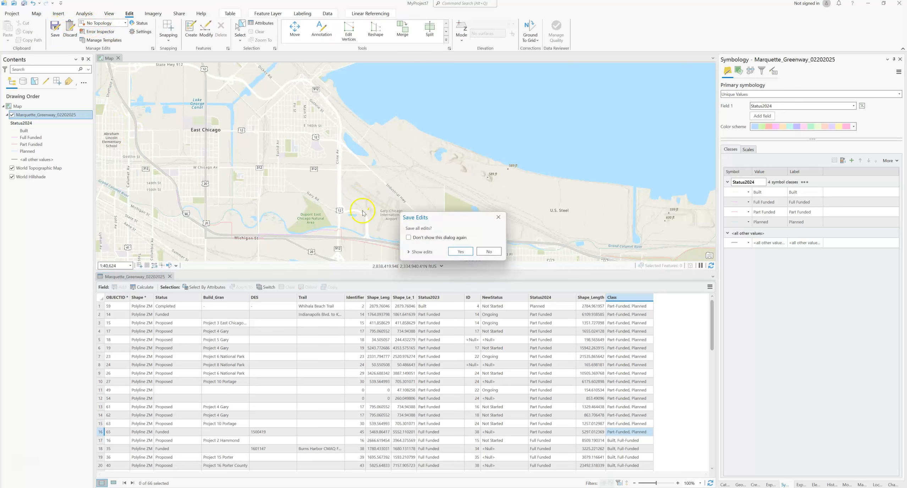
{"action": "left_click", "coordinate": [460, 252]}
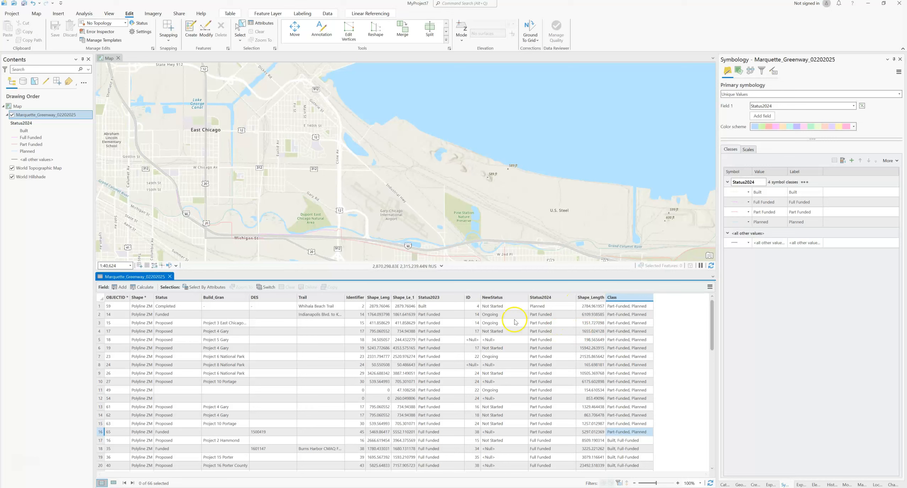
- Check the Shape_Leng values through to the end of the table and select the OBJECTID 50 record
{"action": "left_click", "coordinate": [376, 299]}
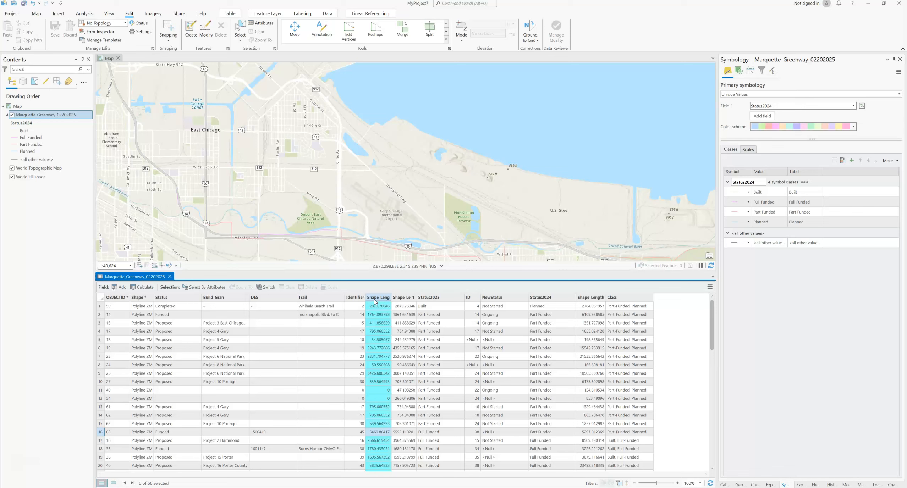
{"action": "scroll", "coordinate": [386, 339], "scroll_direction": "down", "scroll_amount": 15}
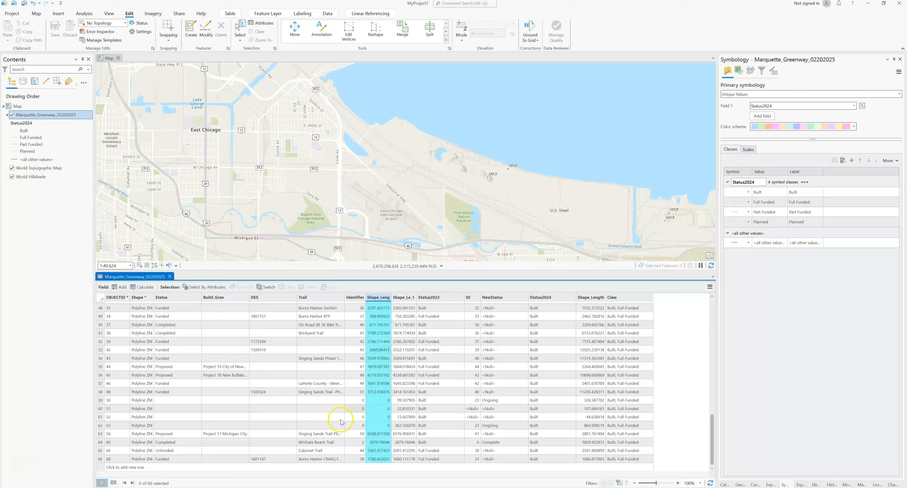
{"action": "left_click", "coordinate": [101, 401]}
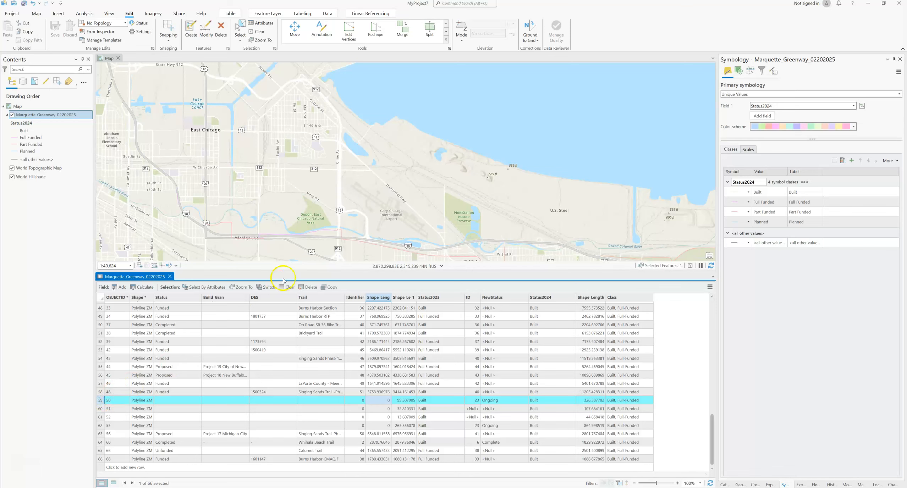
{"action": "scroll", "coordinate": [369, 238], "scroll_direction": "down", "scroll_amount": 4}
{"action": "left_click_drag", "start_coordinate": [478, 238], "coordinate": [213, 193]}
{"action": "left_click_drag", "start_coordinate": [525, 199], "coordinate": [470, 247]}
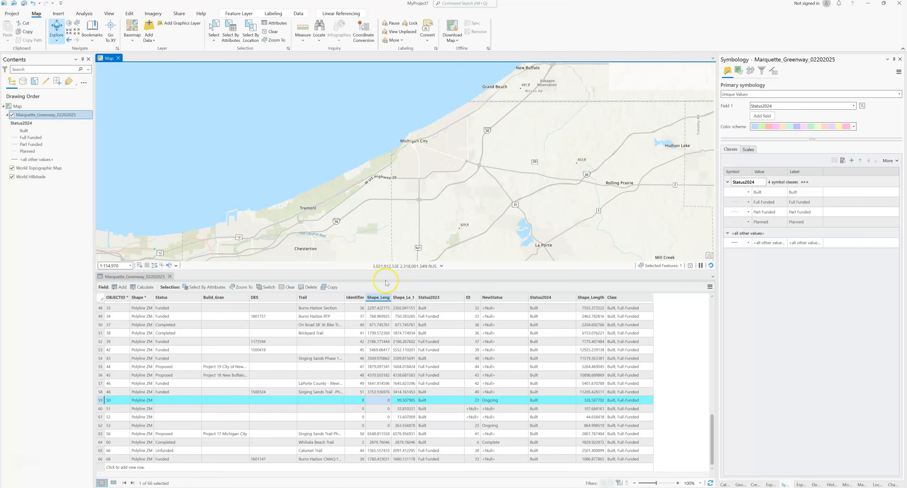
- Sort the attribute table by OBJECTID in descending order and locate the selected OBJECTID 50 record
{"action": "right_click", "coordinate": [118, 298]}
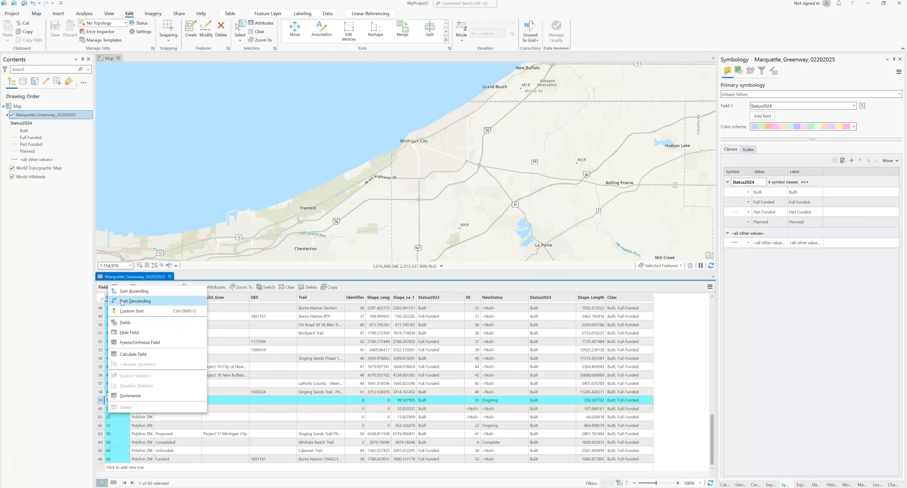
{"action": "left_click", "coordinate": [134, 301]}
{"action": "right_click", "coordinate": [121, 299]}
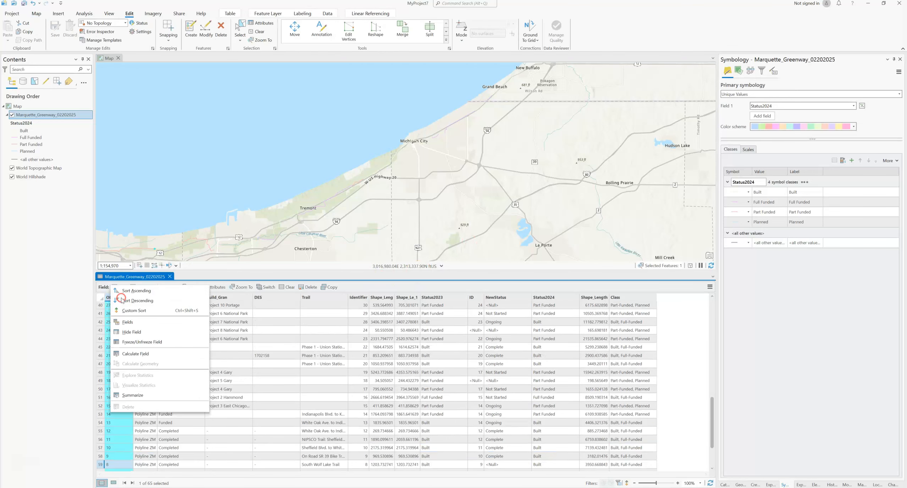
{"action": "left_click", "coordinate": [230, 432]}
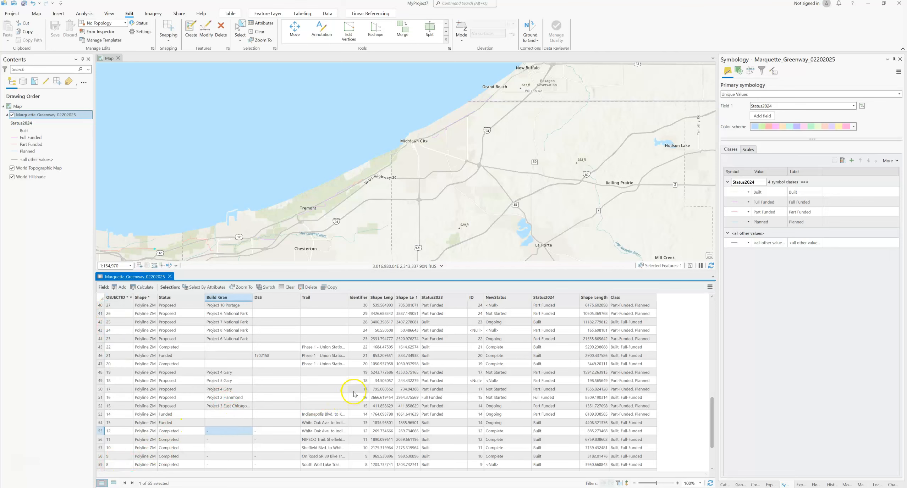
{"action": "scroll", "coordinate": [392, 353], "scroll_direction": "down", "scroll_amount": 3}
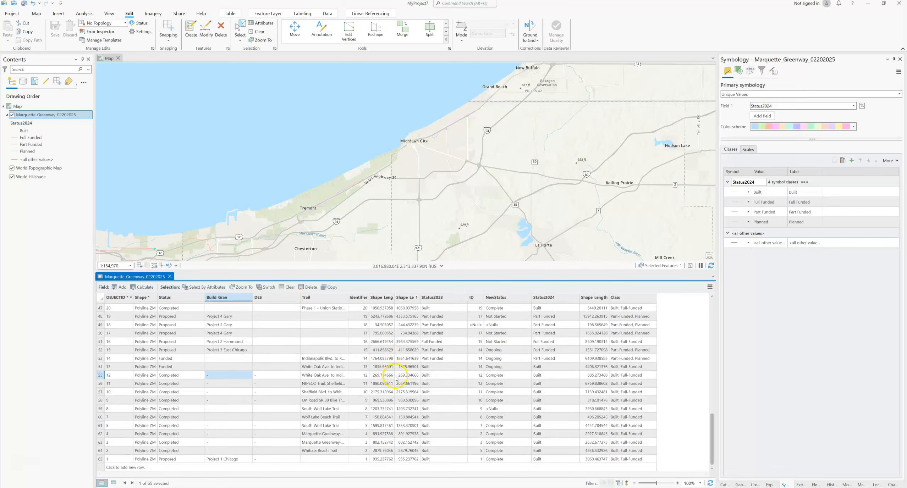
{"action": "scroll", "coordinate": [319, 372], "scroll_direction": "up", "scroll_amount": 15}
{"action": "scroll", "coordinate": [213, 367], "scroll_direction": "down", "scroll_amount": 3}
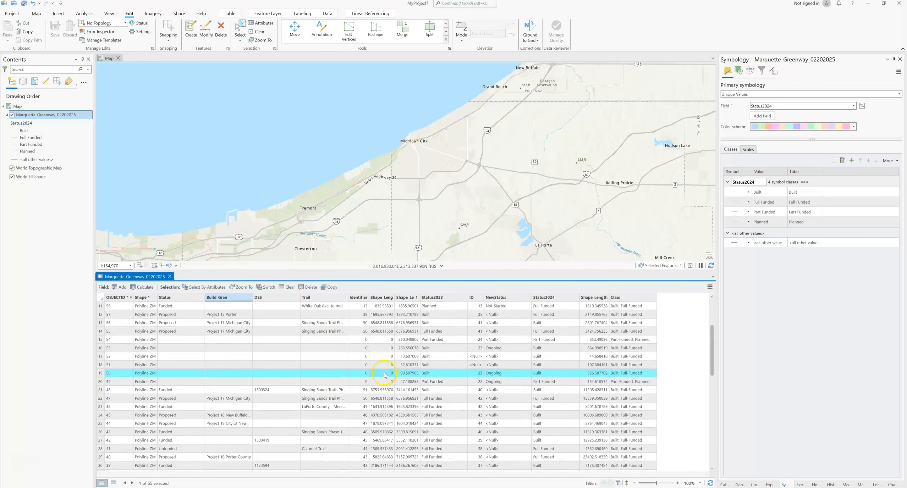
{"action": "double_click", "coordinate": [101, 373]}
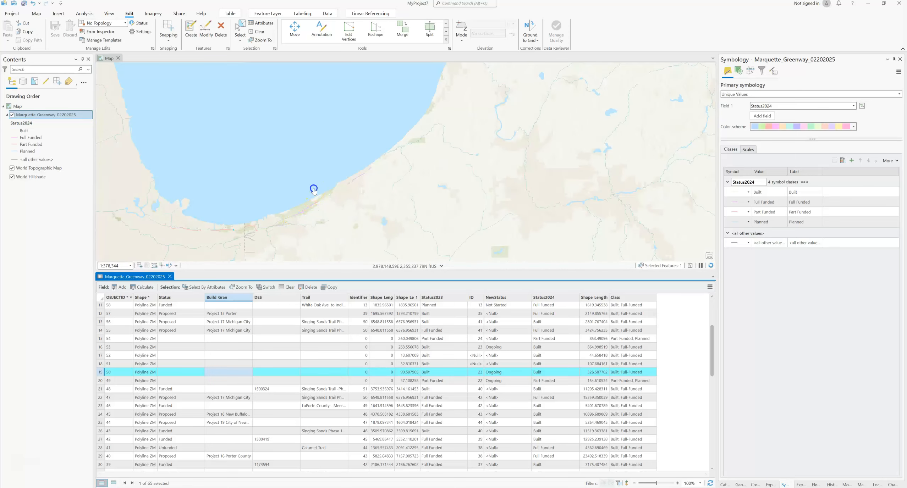
- Change the Marquette Greenway layer's primary symbology to Single Symbol and inspect the selected OBJECTID 50 segment on the map
{"action": "left_click", "coordinate": [898, 94]}
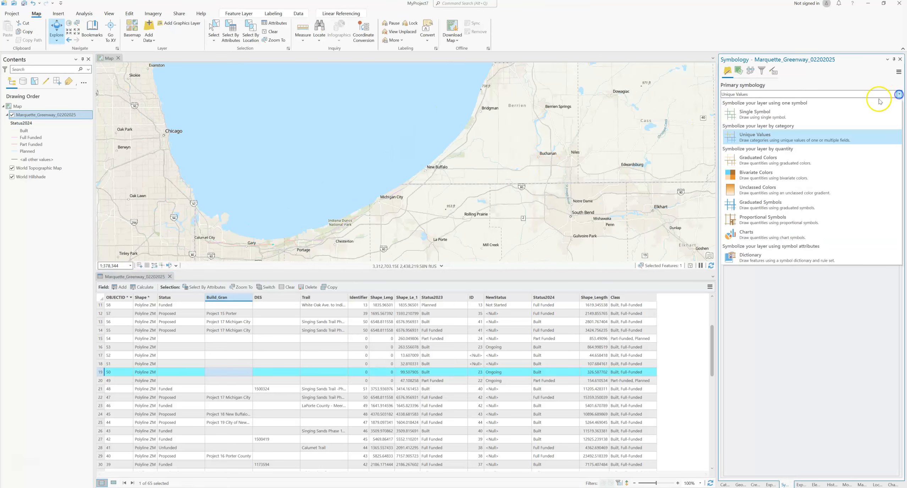
{"action": "left_click", "coordinate": [768, 114]}
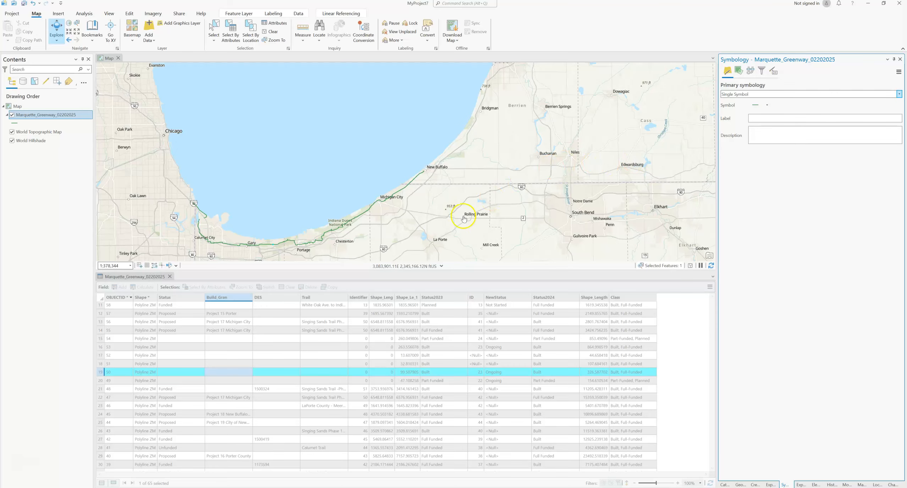
{"action": "left_click", "coordinate": [209, 297]}
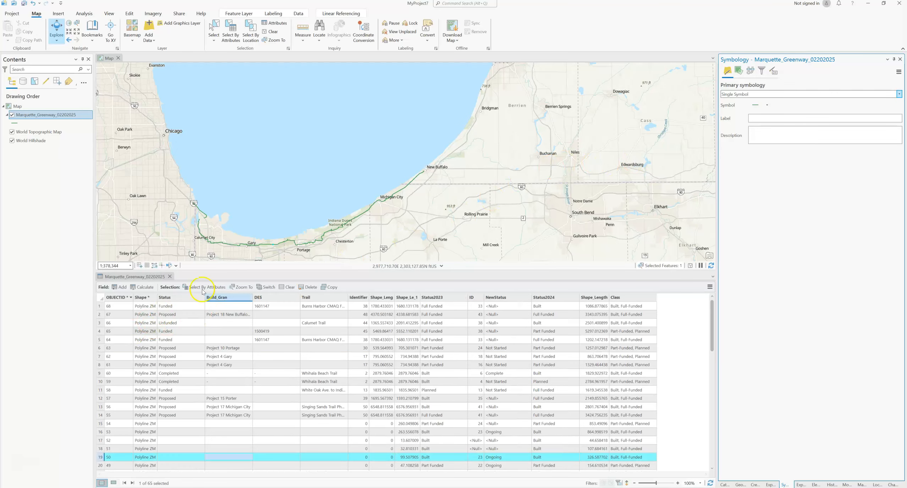
{"action": "scroll", "coordinate": [294, 242], "scroll_direction": "up", "scroll_amount": 5}
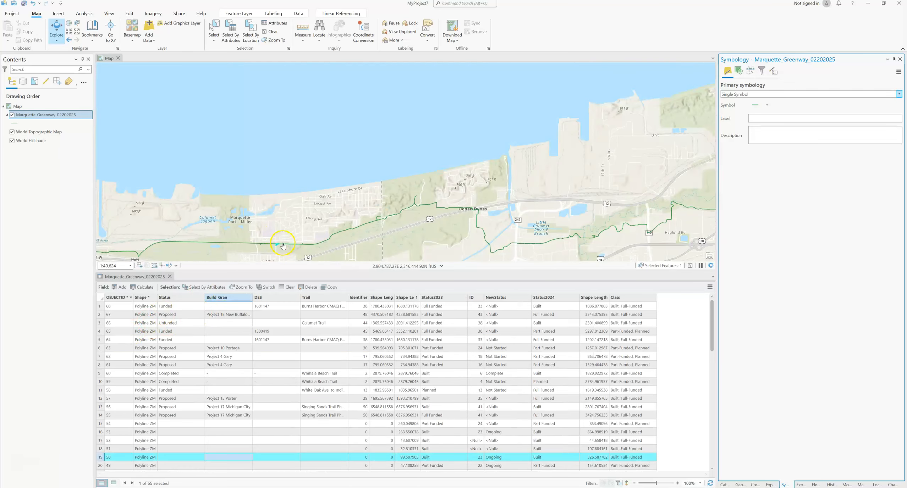
{"action": "scroll", "coordinate": [279, 250], "scroll_direction": "up", "scroll_amount": 6}
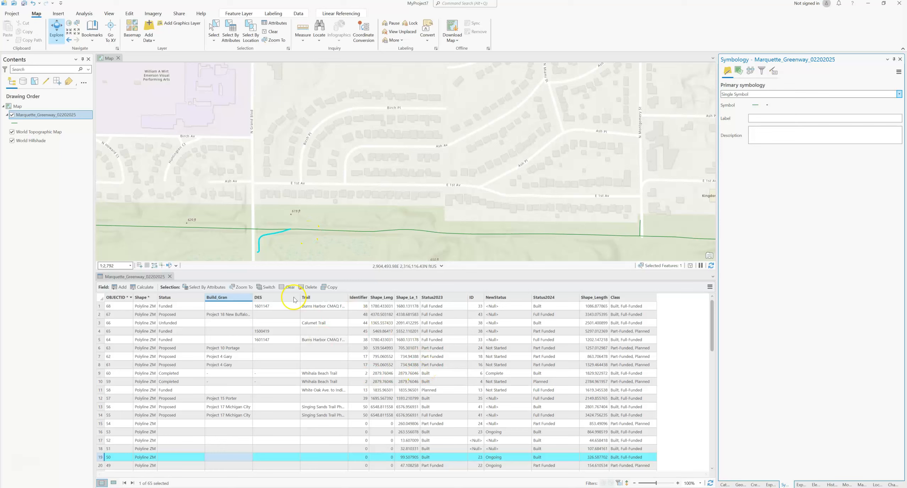
- Calculate Shape_Leng for the selected record as geodesic length in US Survey Miles, using the Marquette_Greenway_02202025 coordinate system
{"action": "left_click", "coordinate": [381, 298]}
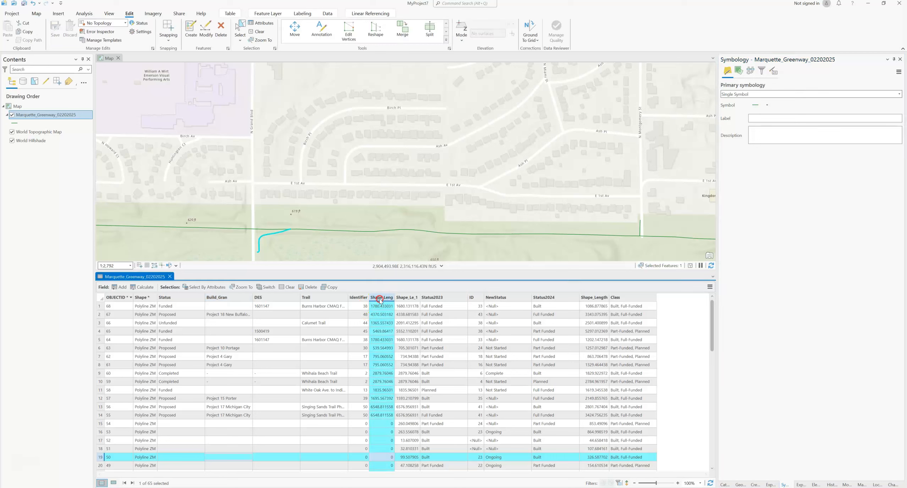
{"action": "right_click", "coordinate": [380, 299]}
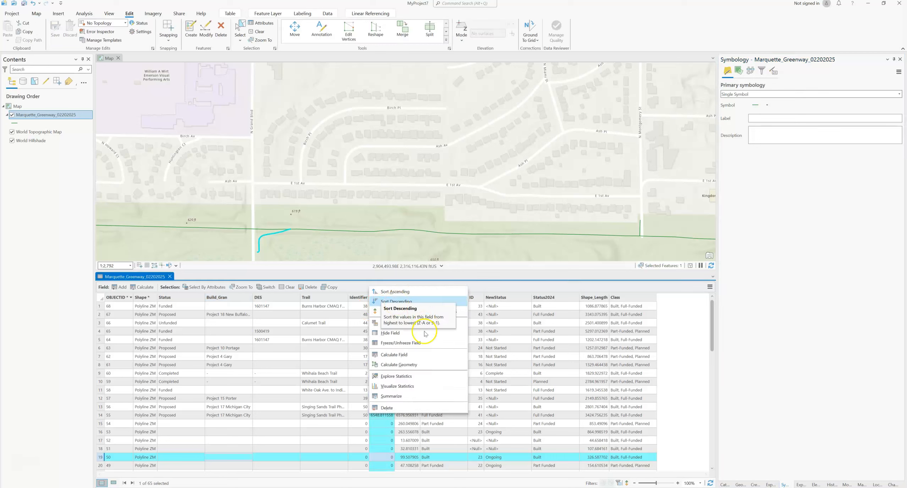
{"action": "left_click", "coordinate": [408, 365]}
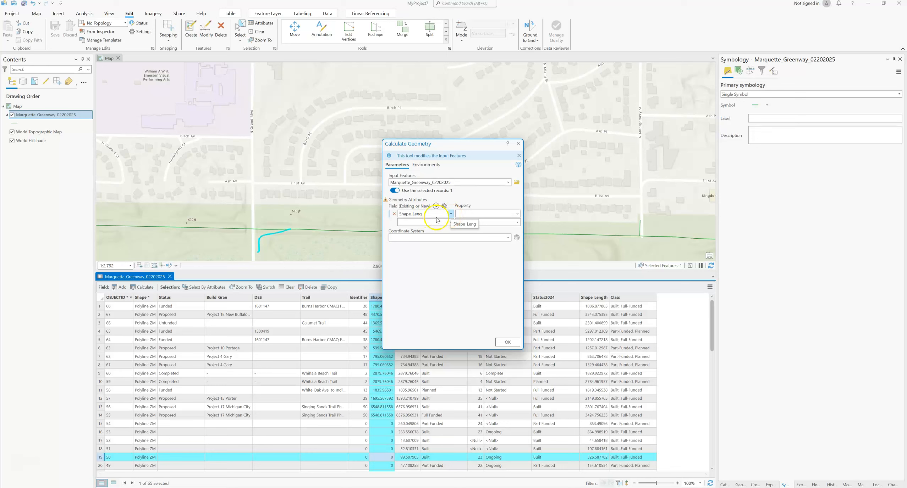
{"action": "left_click", "coordinate": [517, 214]}
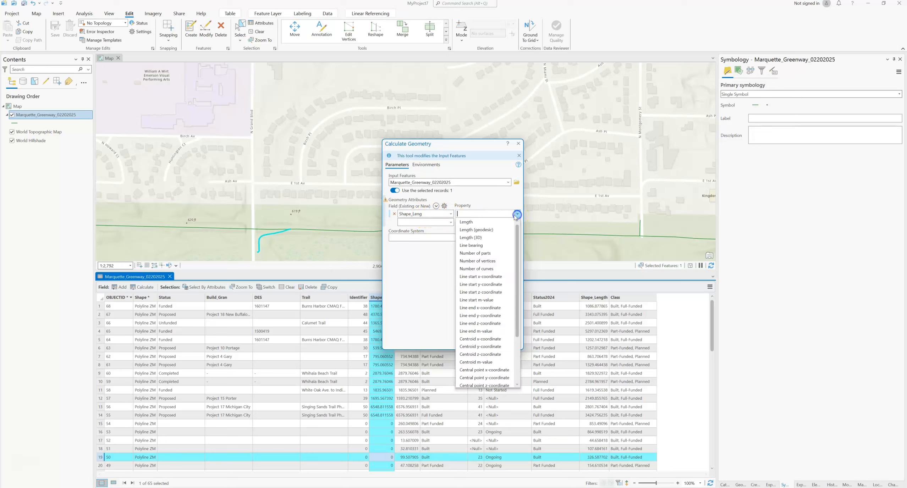
{"action": "left_click", "coordinate": [499, 231]}
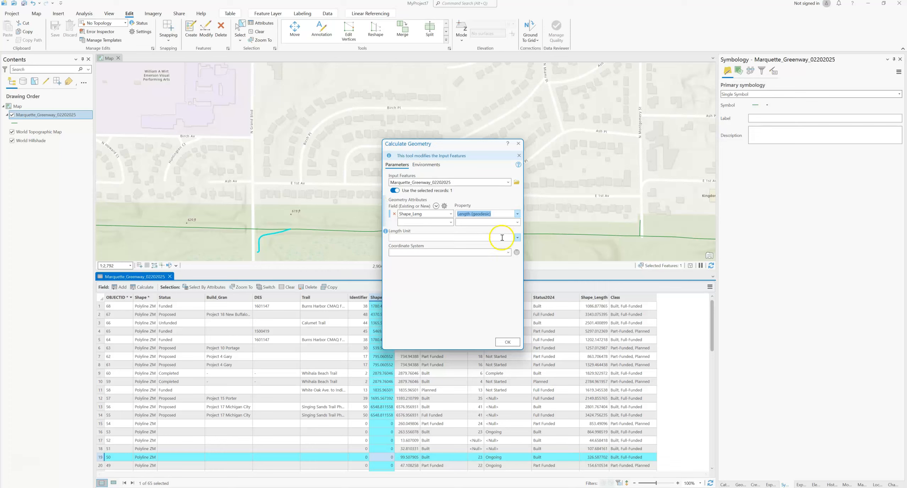
{"action": "left_click", "coordinate": [517, 237]}
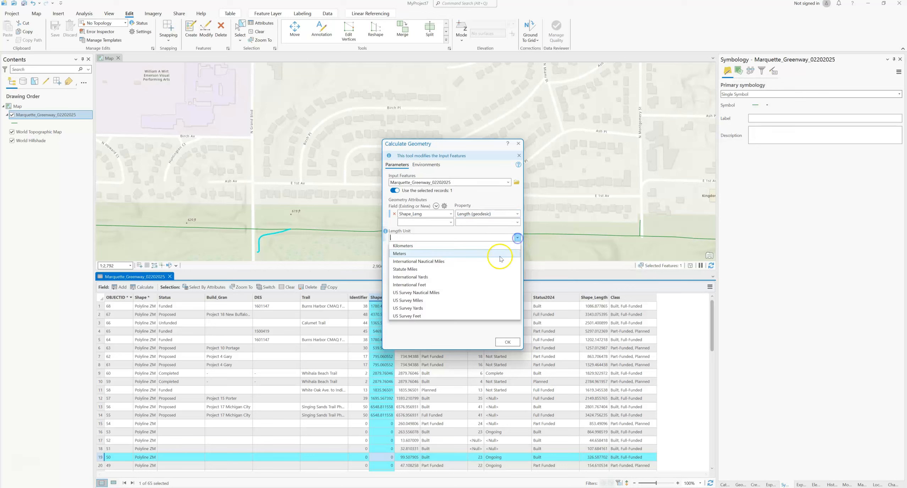
{"action": "left_click", "coordinate": [466, 305]}
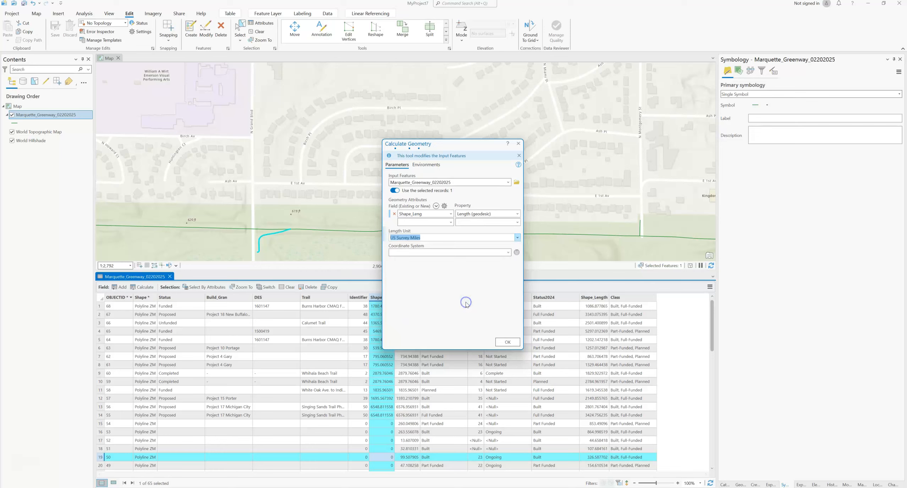
{"action": "left_click", "coordinate": [508, 253]}
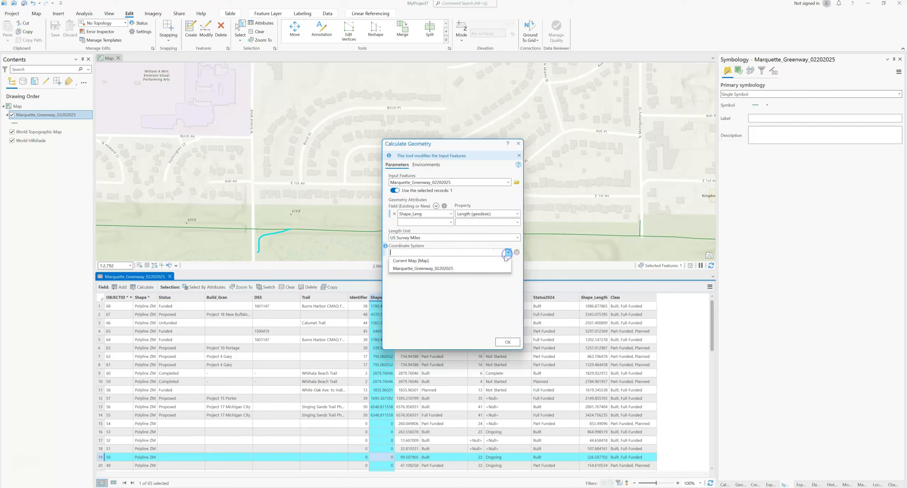
{"action": "left_click", "coordinate": [479, 268]}
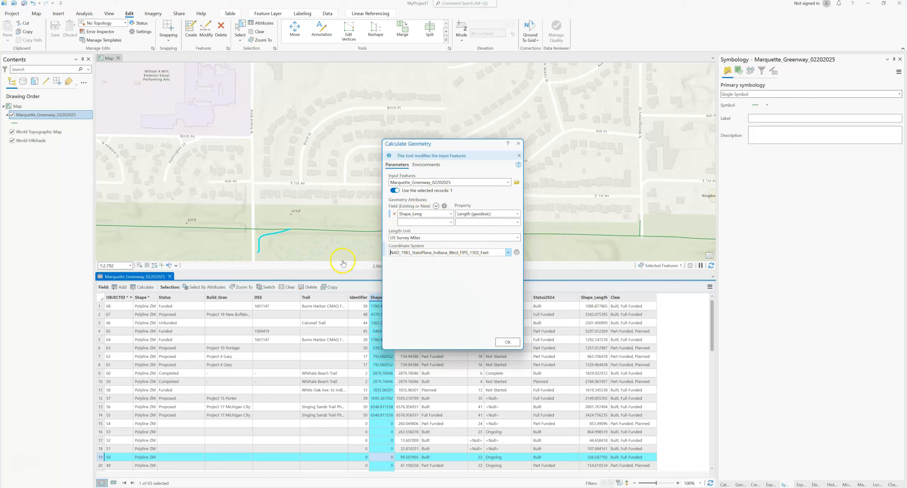
{"action": "left_click", "coordinate": [506, 342]}
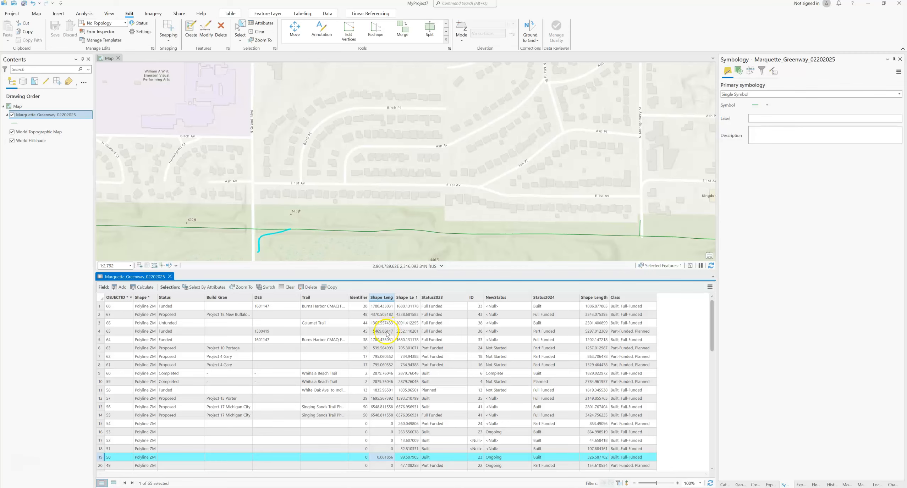
- Clear the selection and calculate Shape_Leng for all records as geodesic length in US Survey Miles, checking the values down the table
{"action": "scroll", "coordinate": [386, 334], "scroll_direction": "down", "scroll_amount": 13}
{"action": "scroll", "coordinate": [387, 338], "scroll_direction": "down", "scroll_amount": 2}
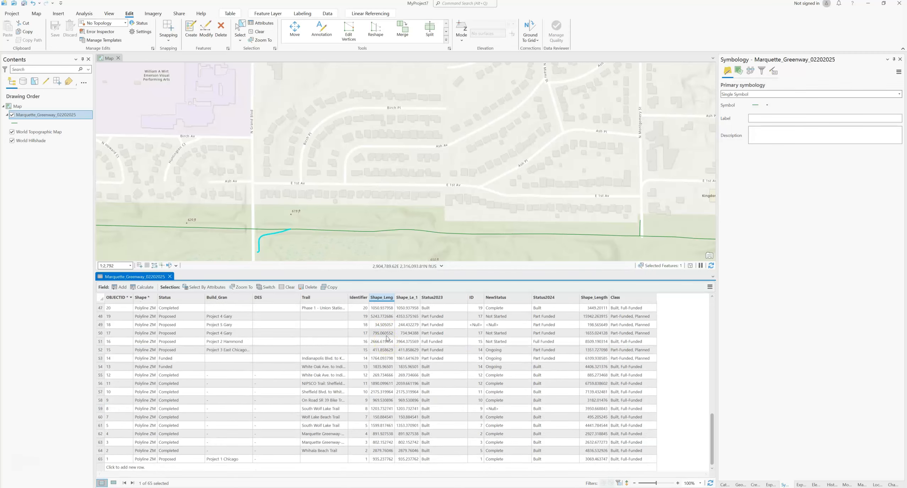
{"action": "scroll", "coordinate": [395, 345], "scroll_direction": "up", "scroll_amount": 15}
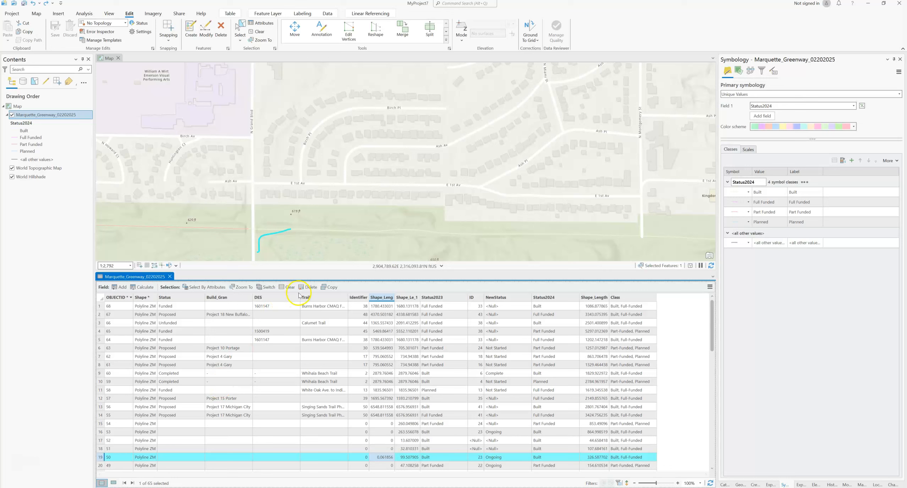
{"action": "left_click", "coordinate": [288, 287]}
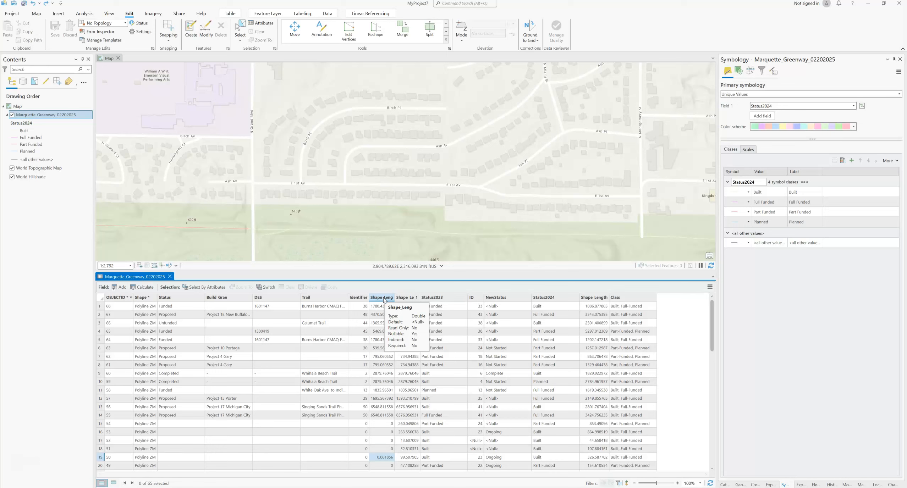
{"action": "left_click", "coordinate": [308, 299]}
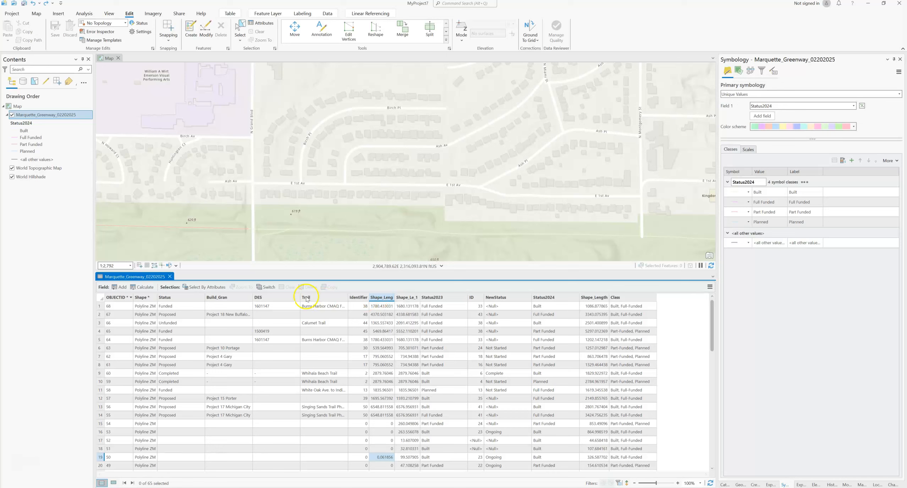
{"action": "right_click", "coordinate": [383, 300]}
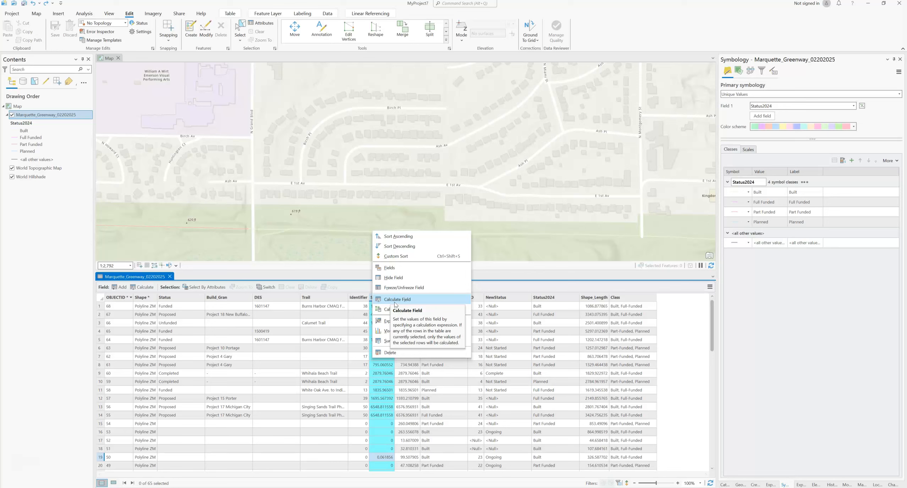
{"action": "left_click", "coordinate": [389, 309]}
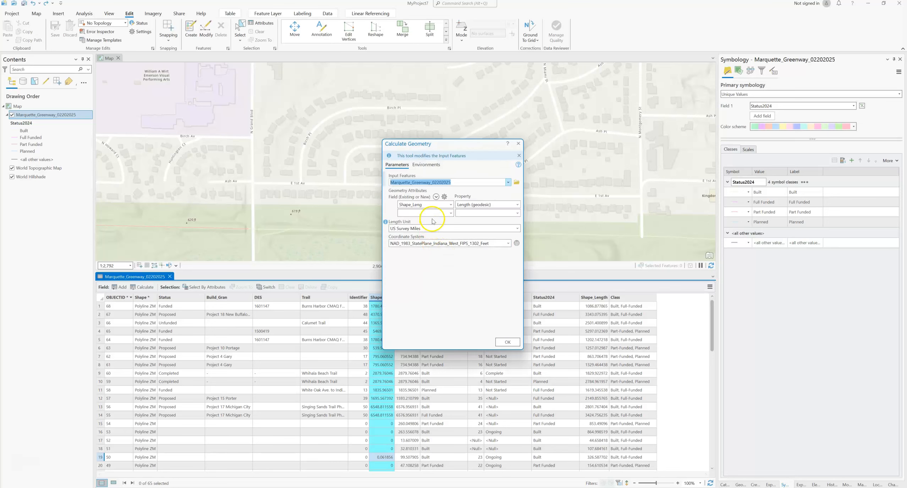
{"action": "left_click", "coordinate": [510, 342]}
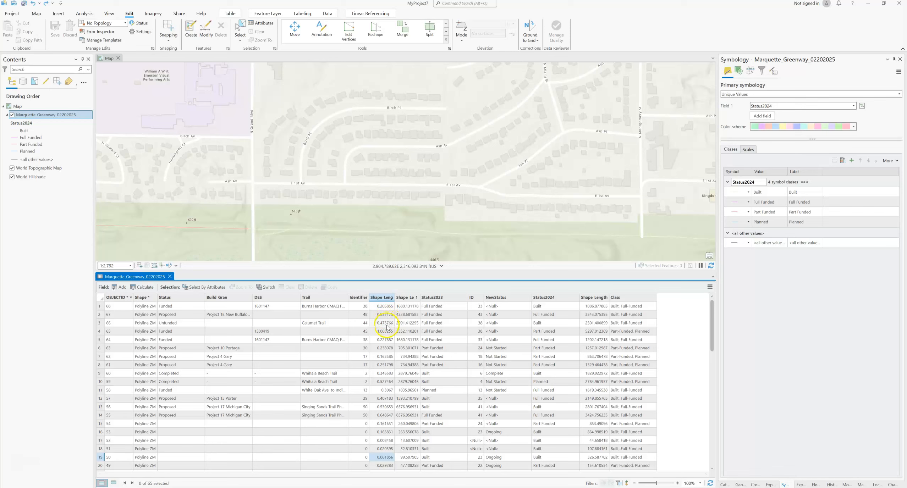
{"action": "scroll", "coordinate": [388, 369], "scroll_direction": "down", "scroll_amount": 15}
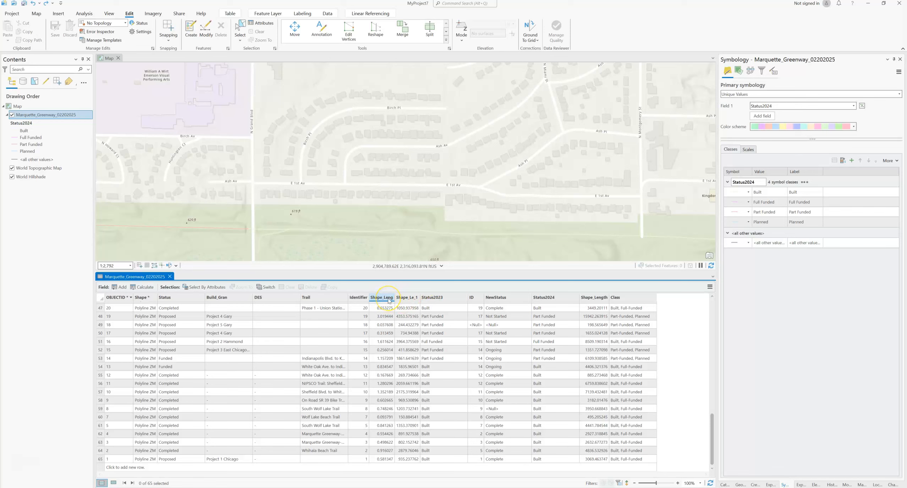
- Summarize the Marquette Greenway table with the Sum of Shape_Leng, using Class as the case field
{"action": "mouse_move", "coordinate": [389, 301]}
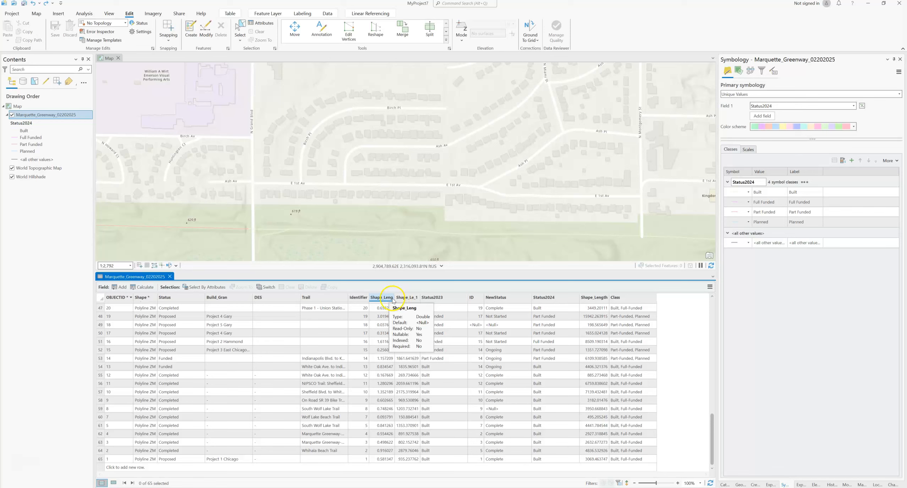
{"action": "right_click", "coordinate": [389, 299]}
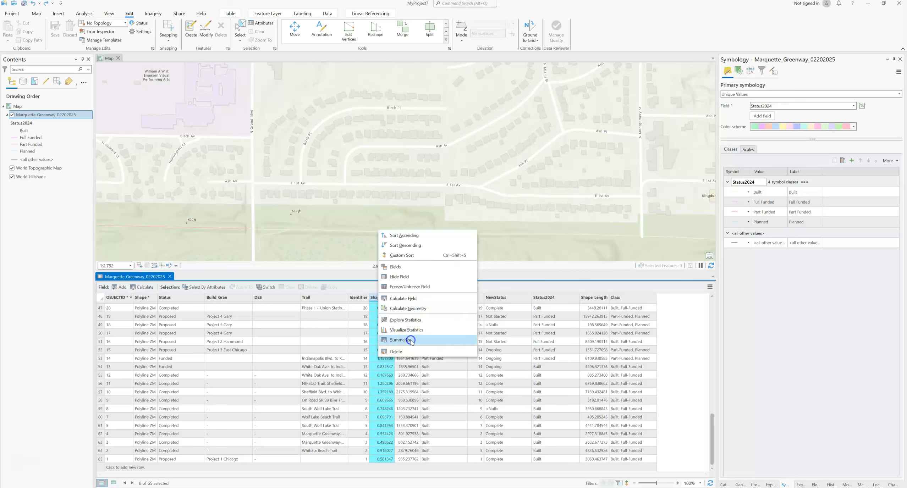
{"action": "left_click", "coordinate": [400, 340]}
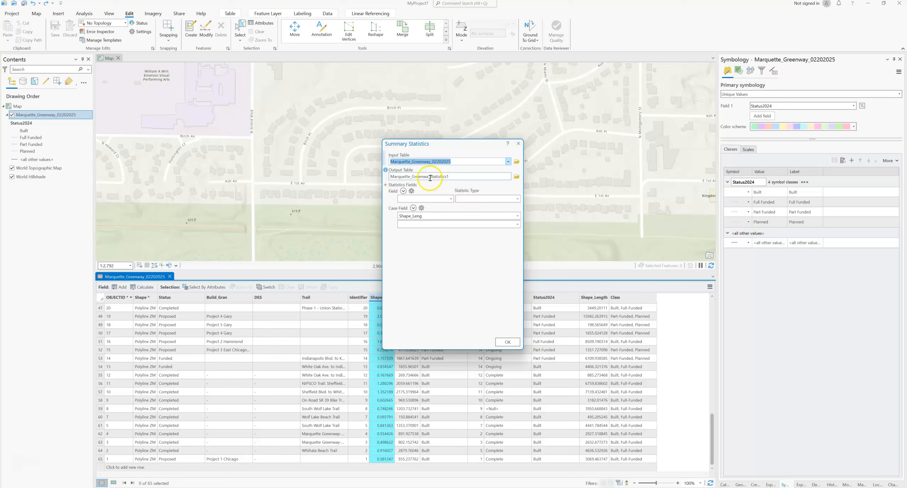
{"action": "left_click", "coordinate": [450, 199]}
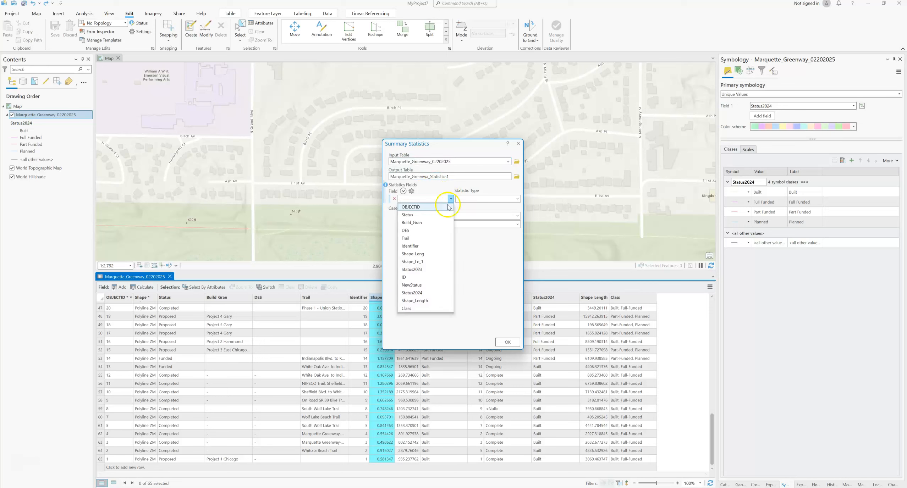
{"action": "left_click", "coordinate": [428, 254]}
{"action": "left_click_drag", "start_coordinate": [442, 143], "coordinate": [502, 181]}
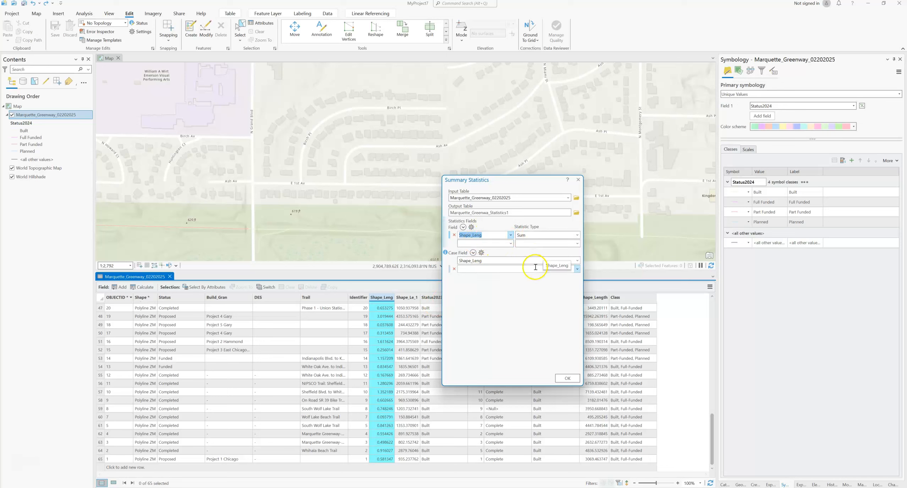
{"action": "left_click", "coordinate": [576, 263]}
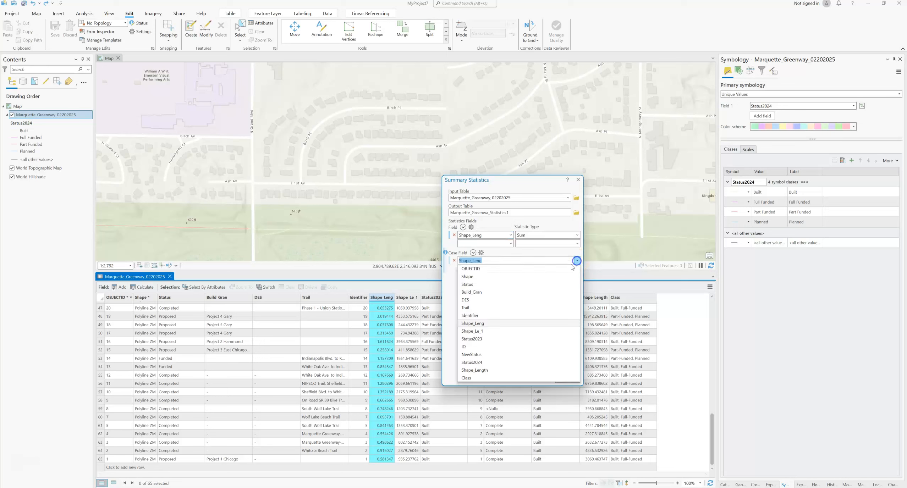
{"action": "left_click", "coordinate": [489, 380]}
{"action": "left_click", "coordinate": [502, 324]}
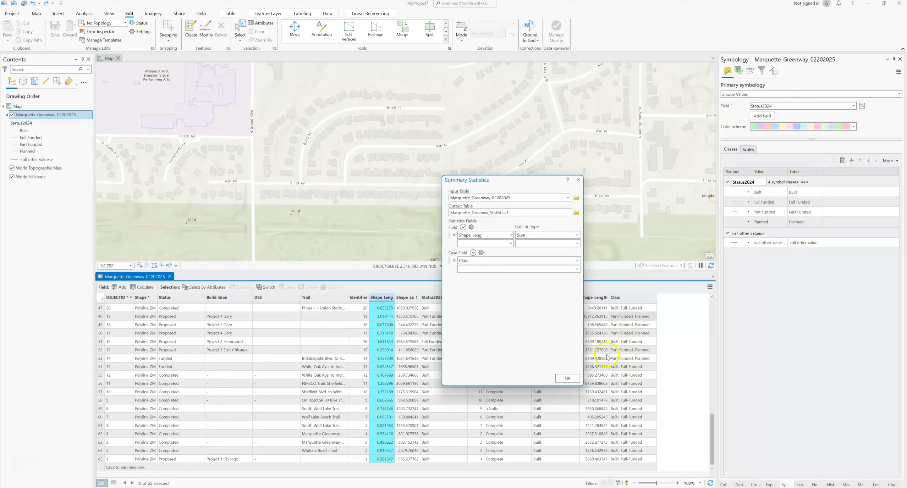
{"action": "left_click", "coordinate": [567, 379]}
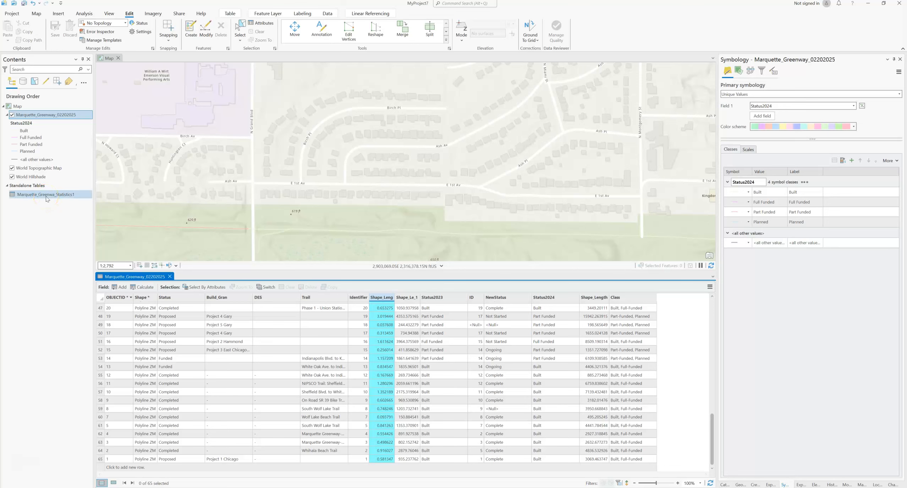
- Open the Marquette_Greenwa_Statistics1 standalone table to view the summed lengths per class
{"action": "double_click", "coordinate": [47, 197]}
{"action": "left_click", "coordinate": [522, 308]}
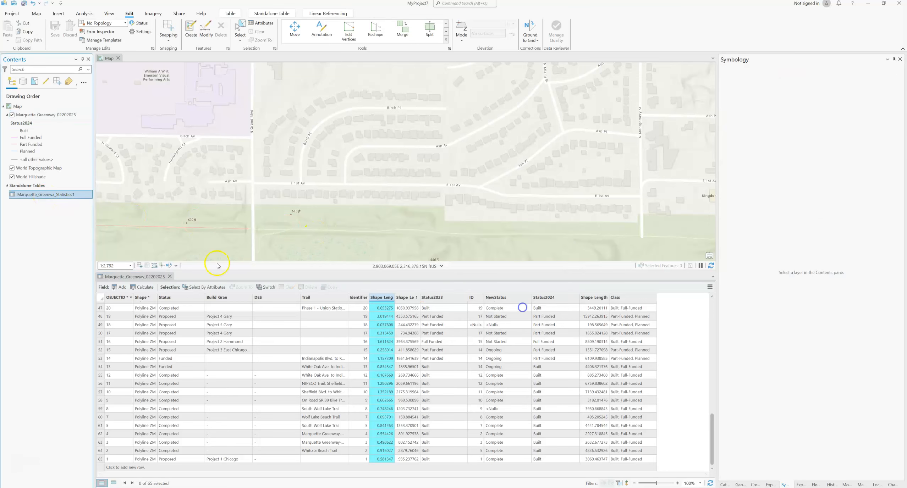
{"action": "right_click", "coordinate": [54, 197]}
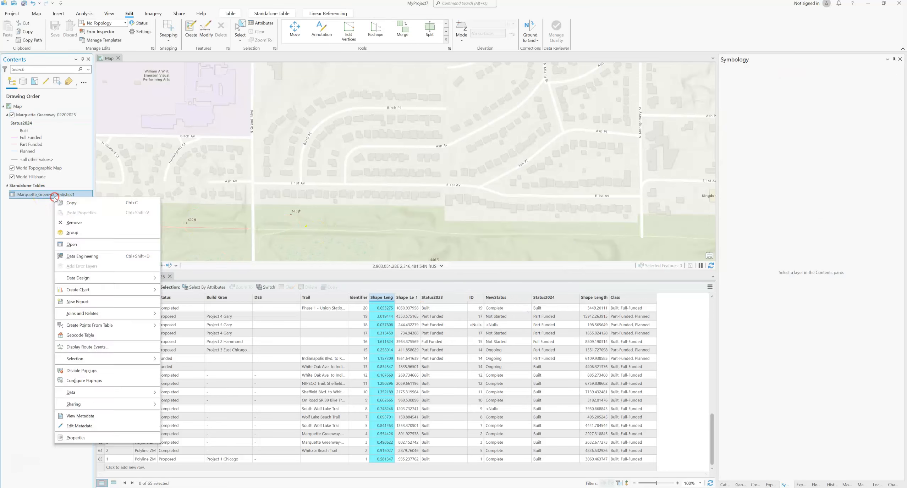
{"action": "left_click", "coordinate": [79, 246]}
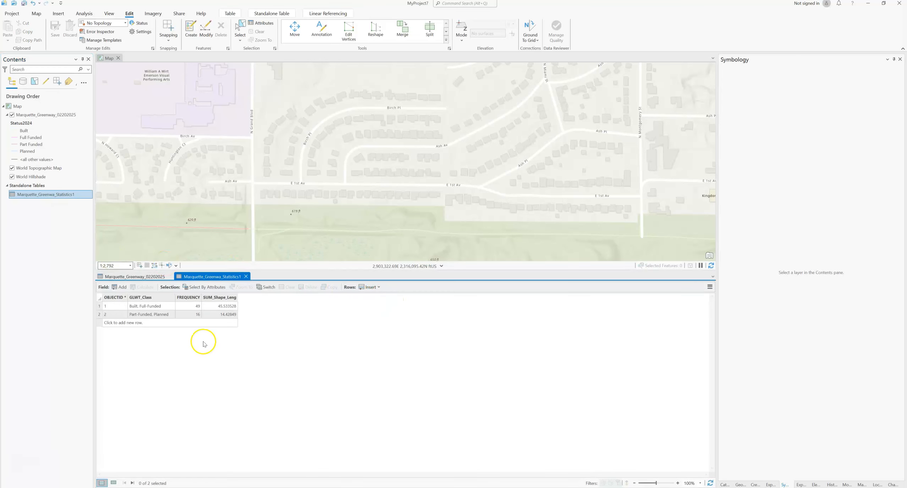